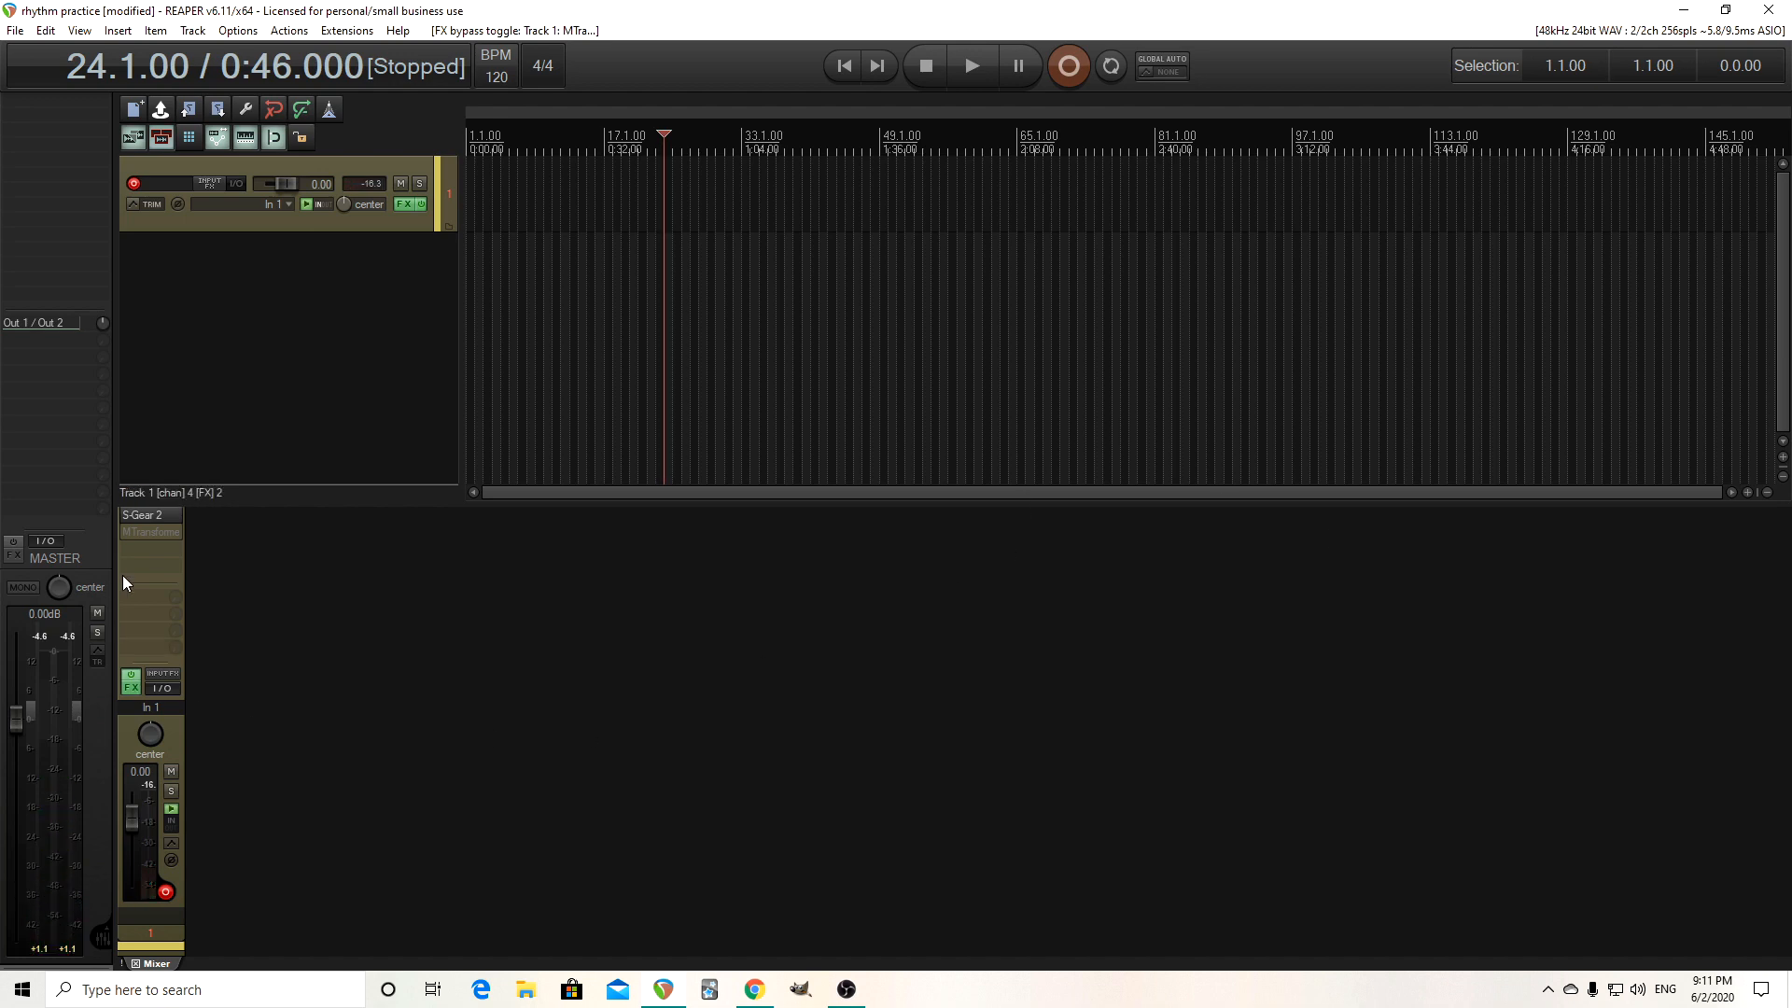
Open the MTransformer plug-in on track 1 and load its Default preset.
click(140, 533)
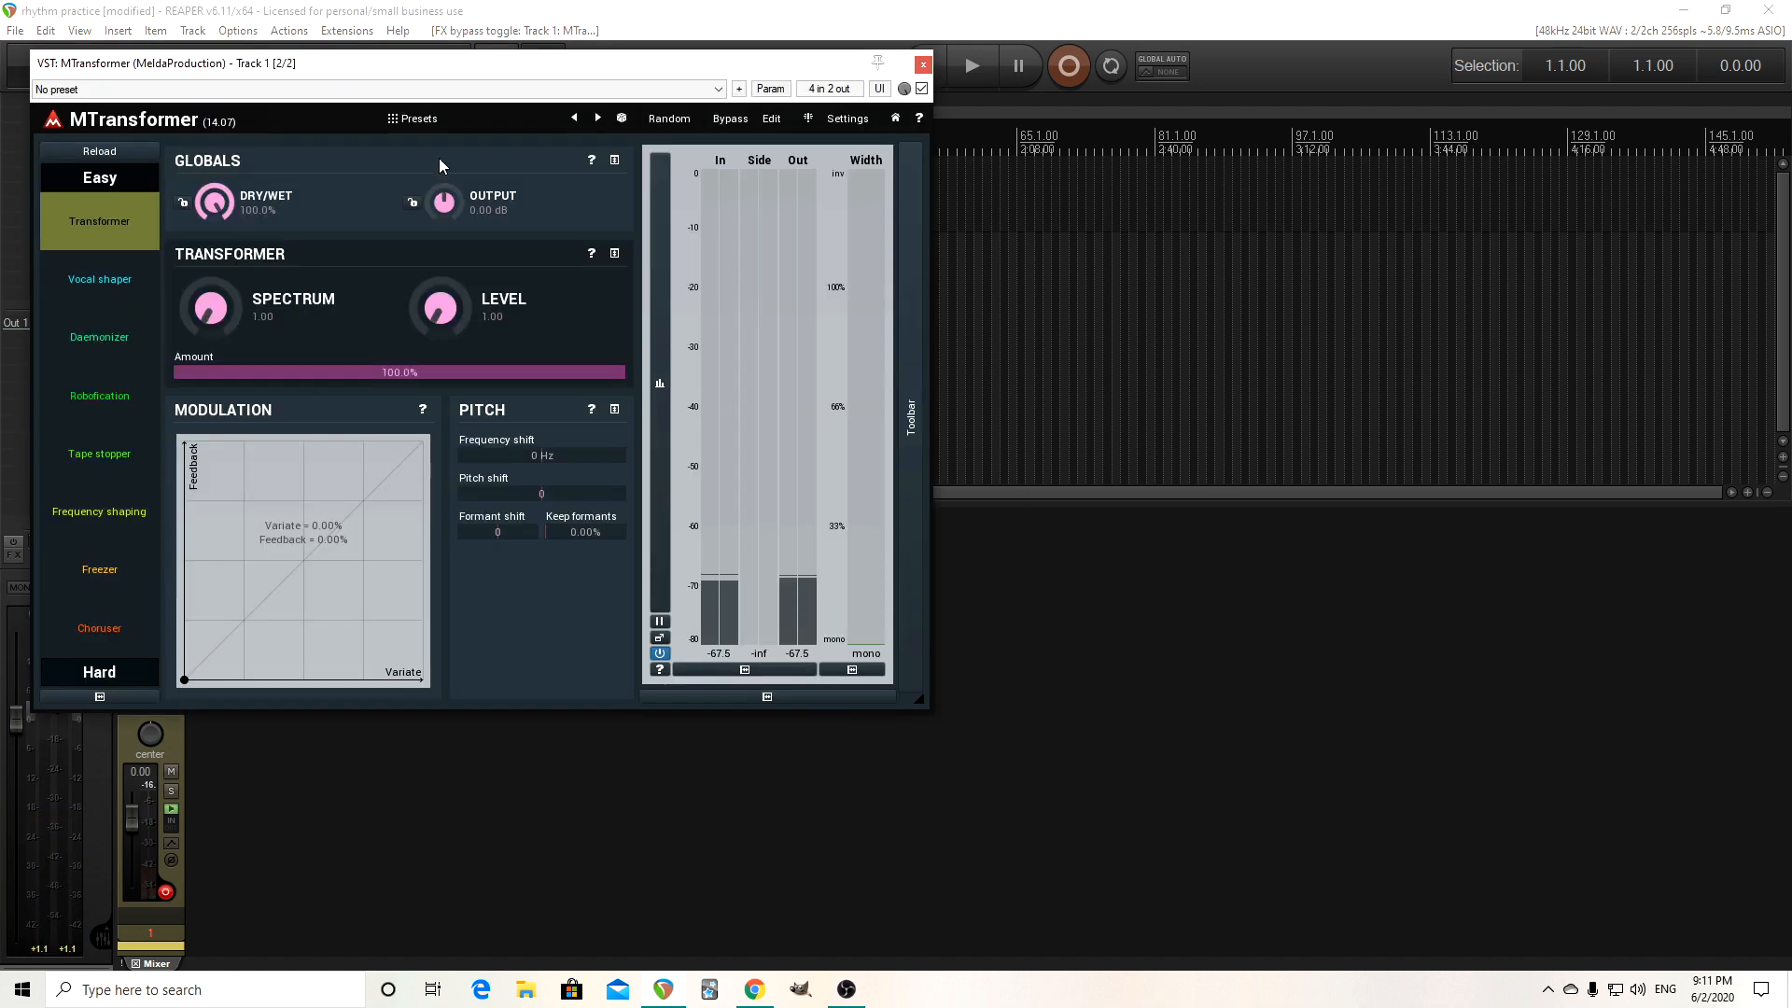
drag(434, 79, 894, 204)
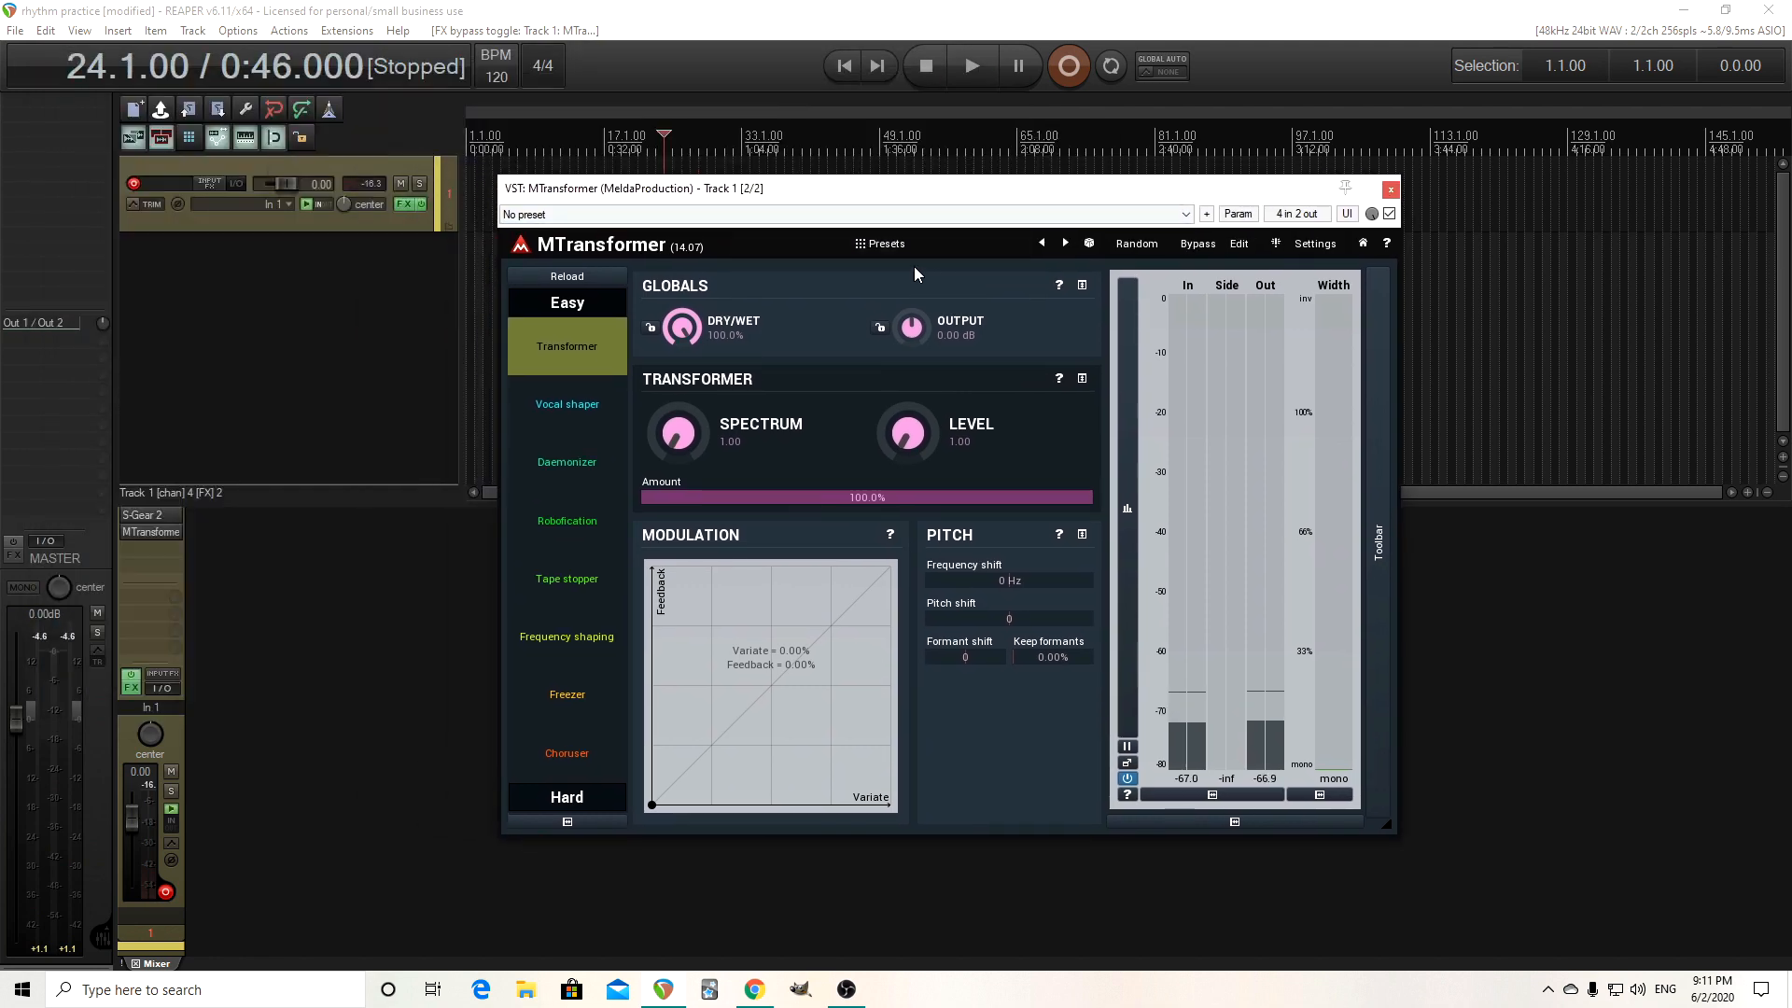
click(903, 250)
click(936, 605)
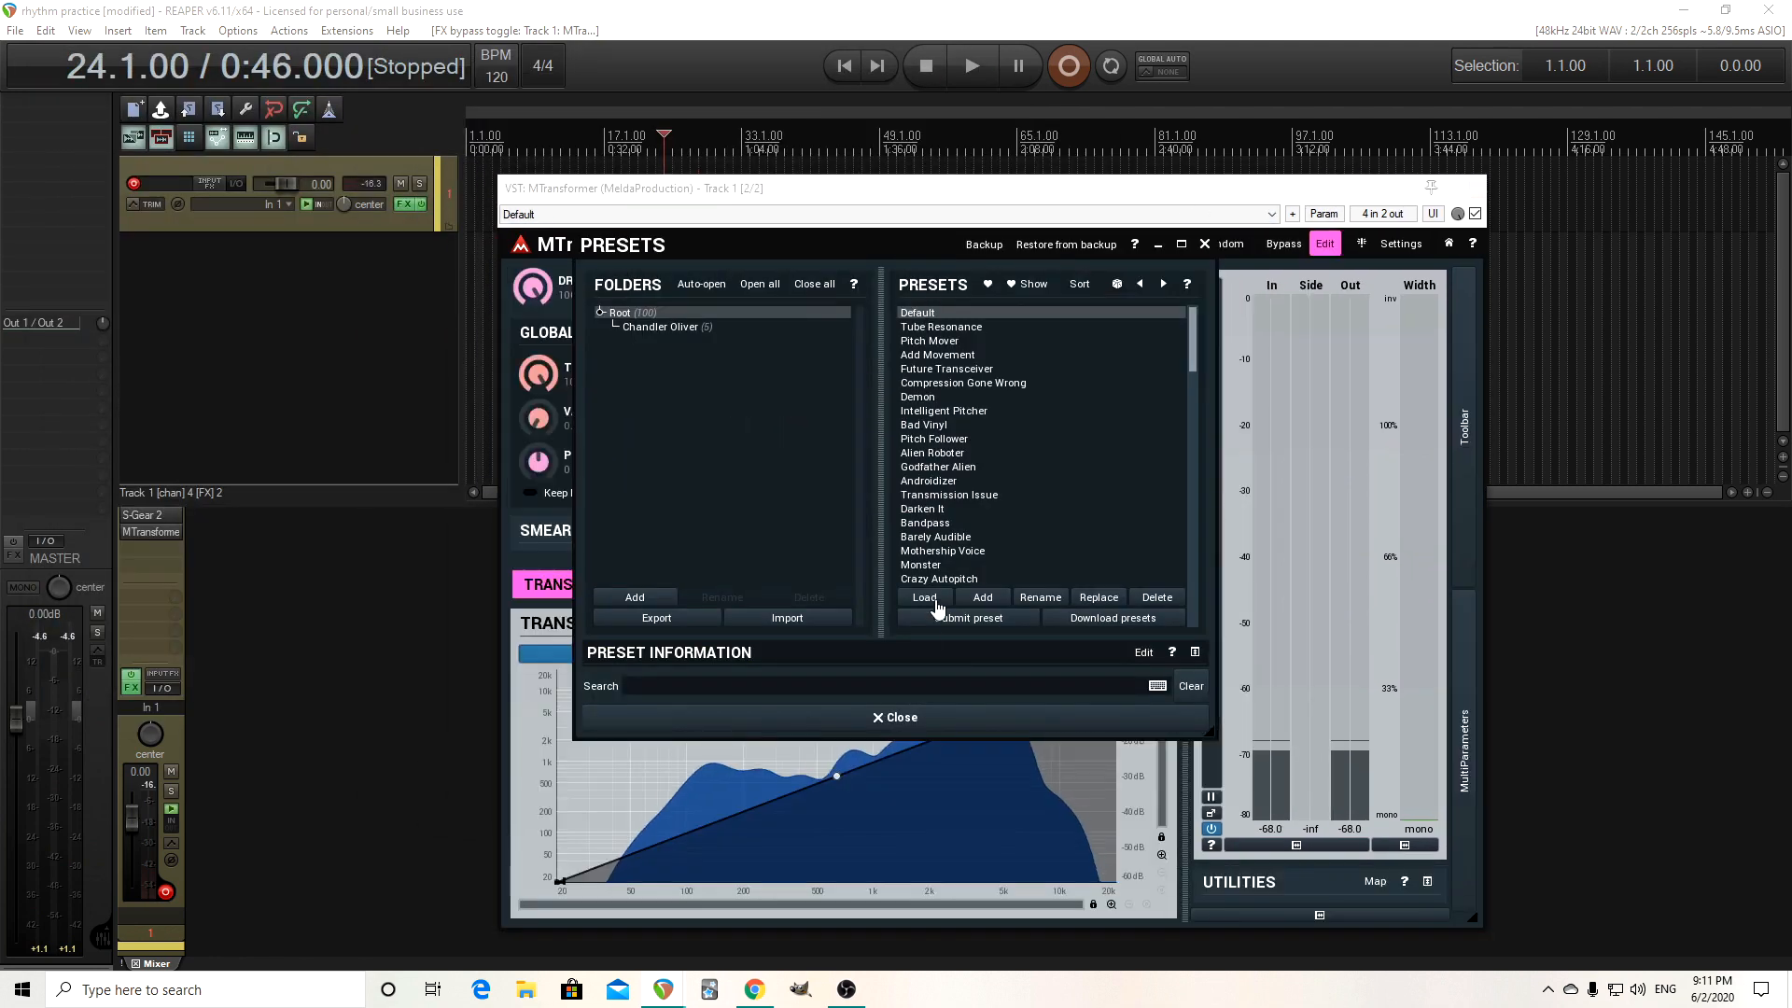
click(946, 715)
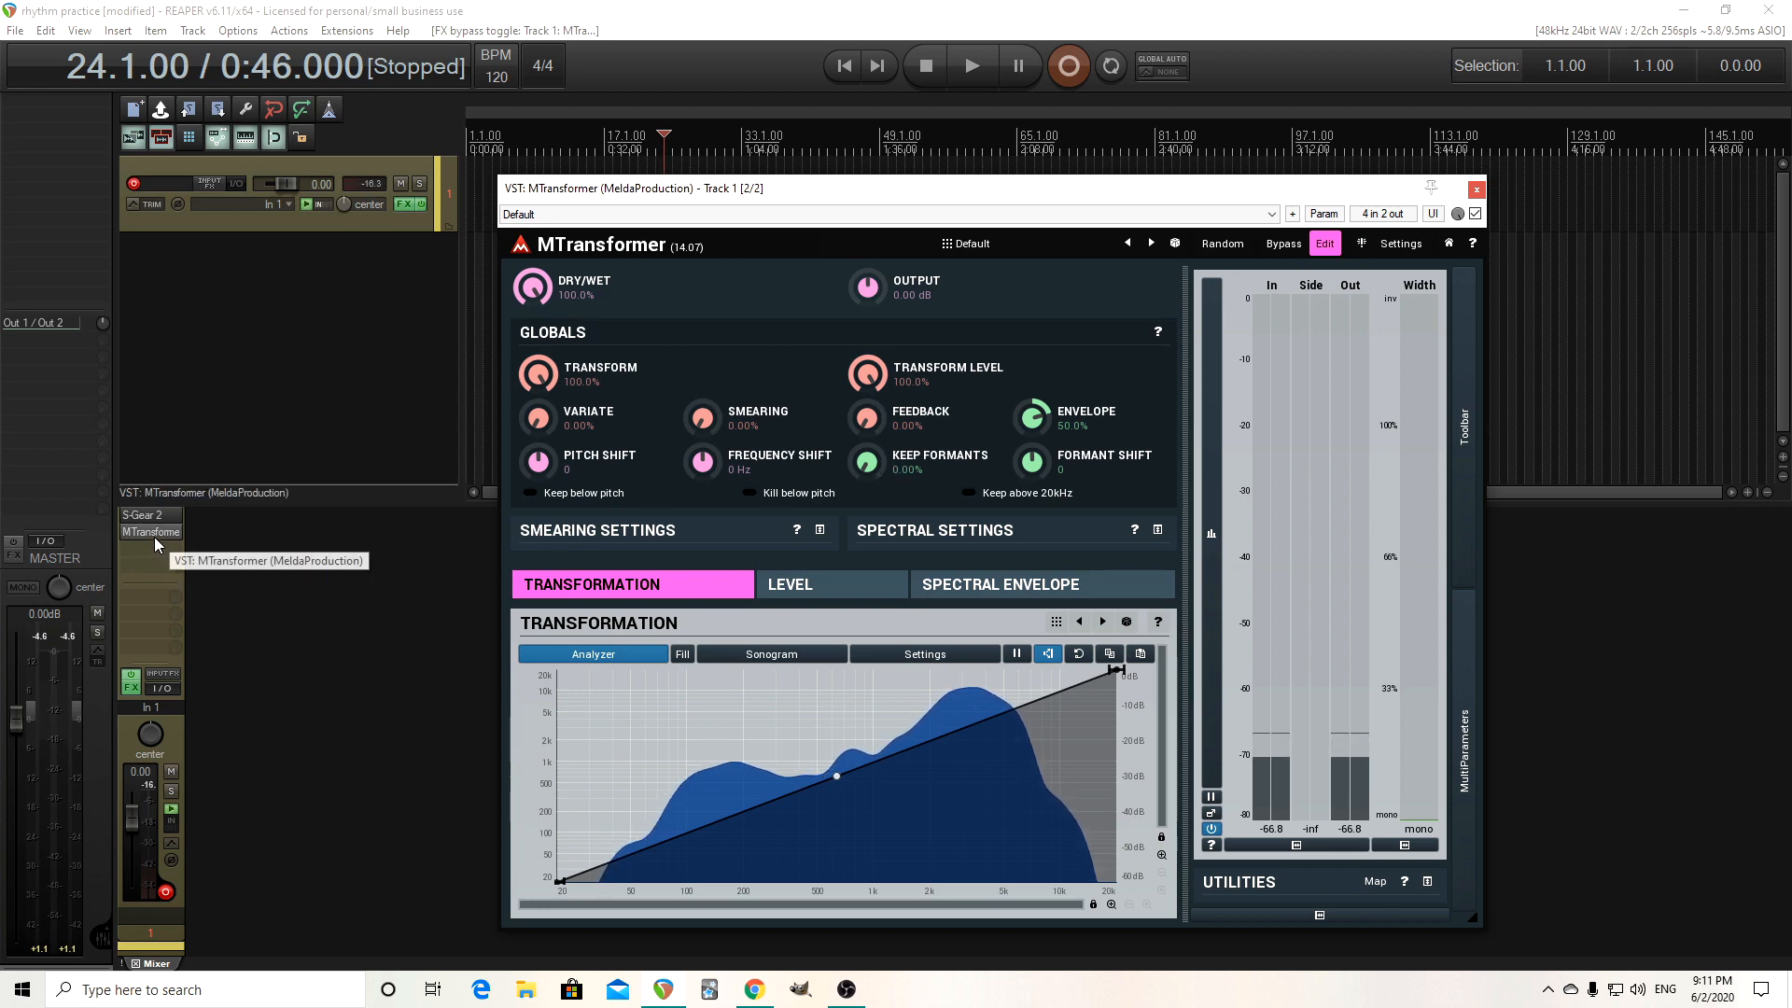
Place MTransformer ahead of S-Gear 2 in track 1's FX chain and set its pitch shift to 12.
drag(154, 536, 153, 514)
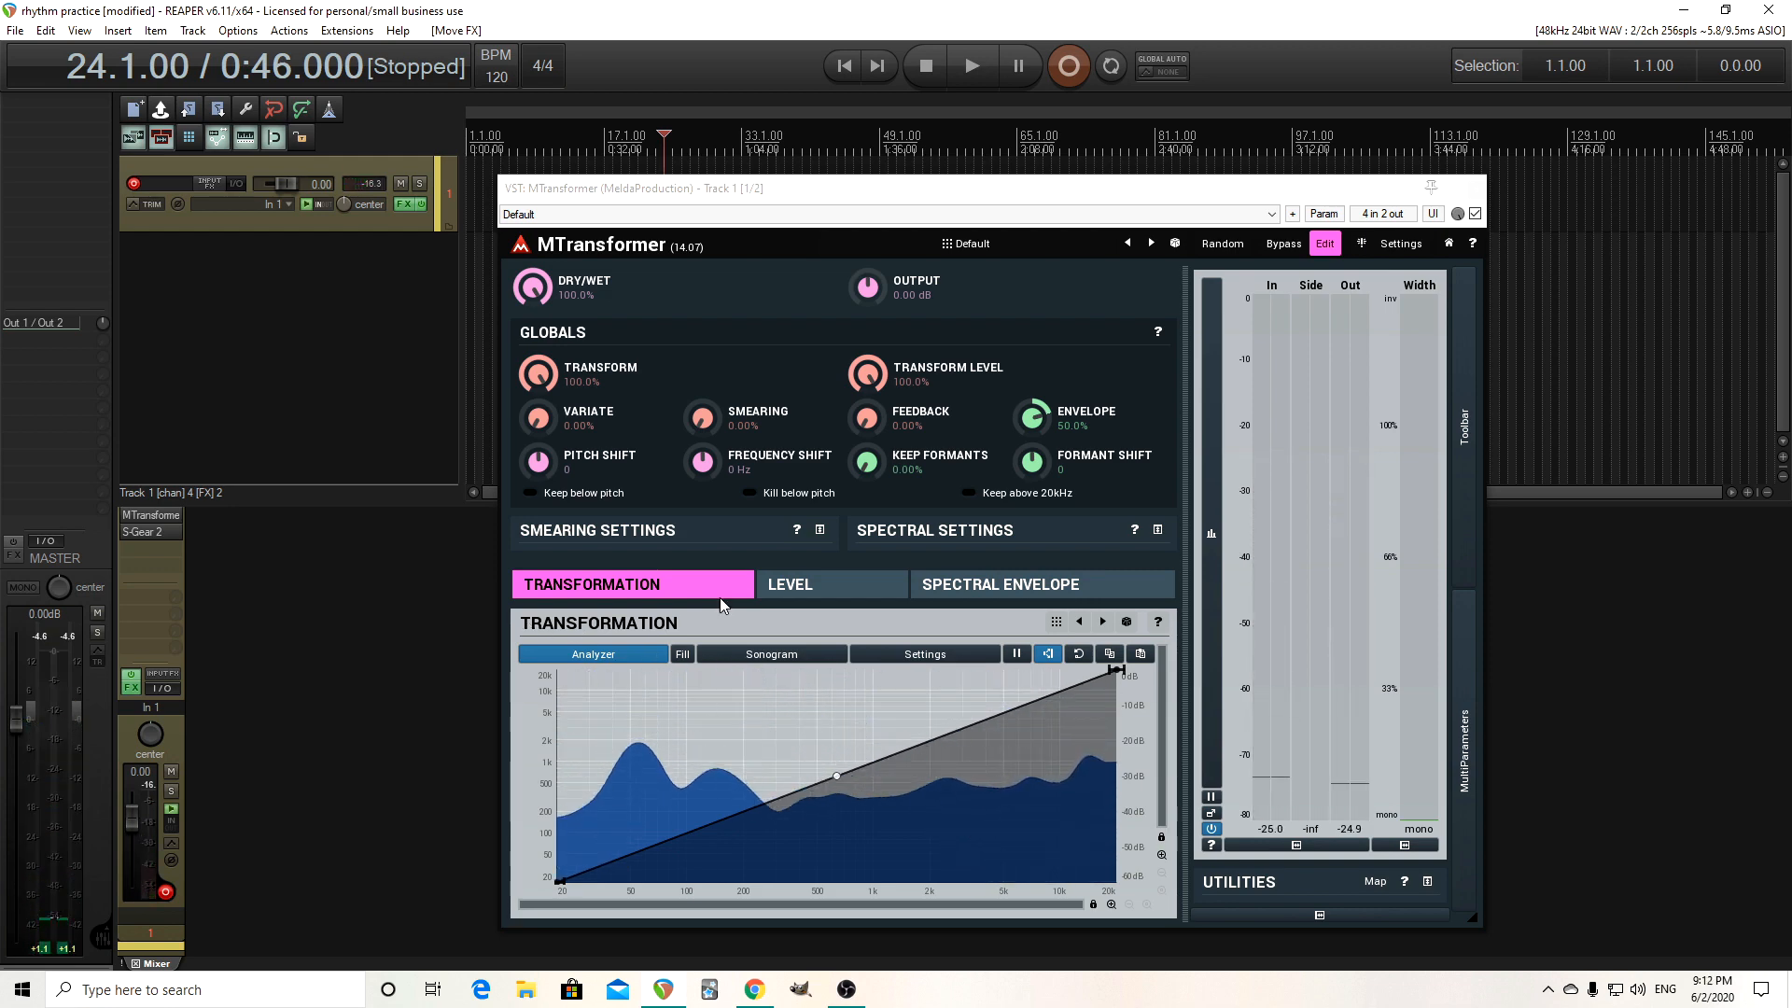
double_click(540, 461)
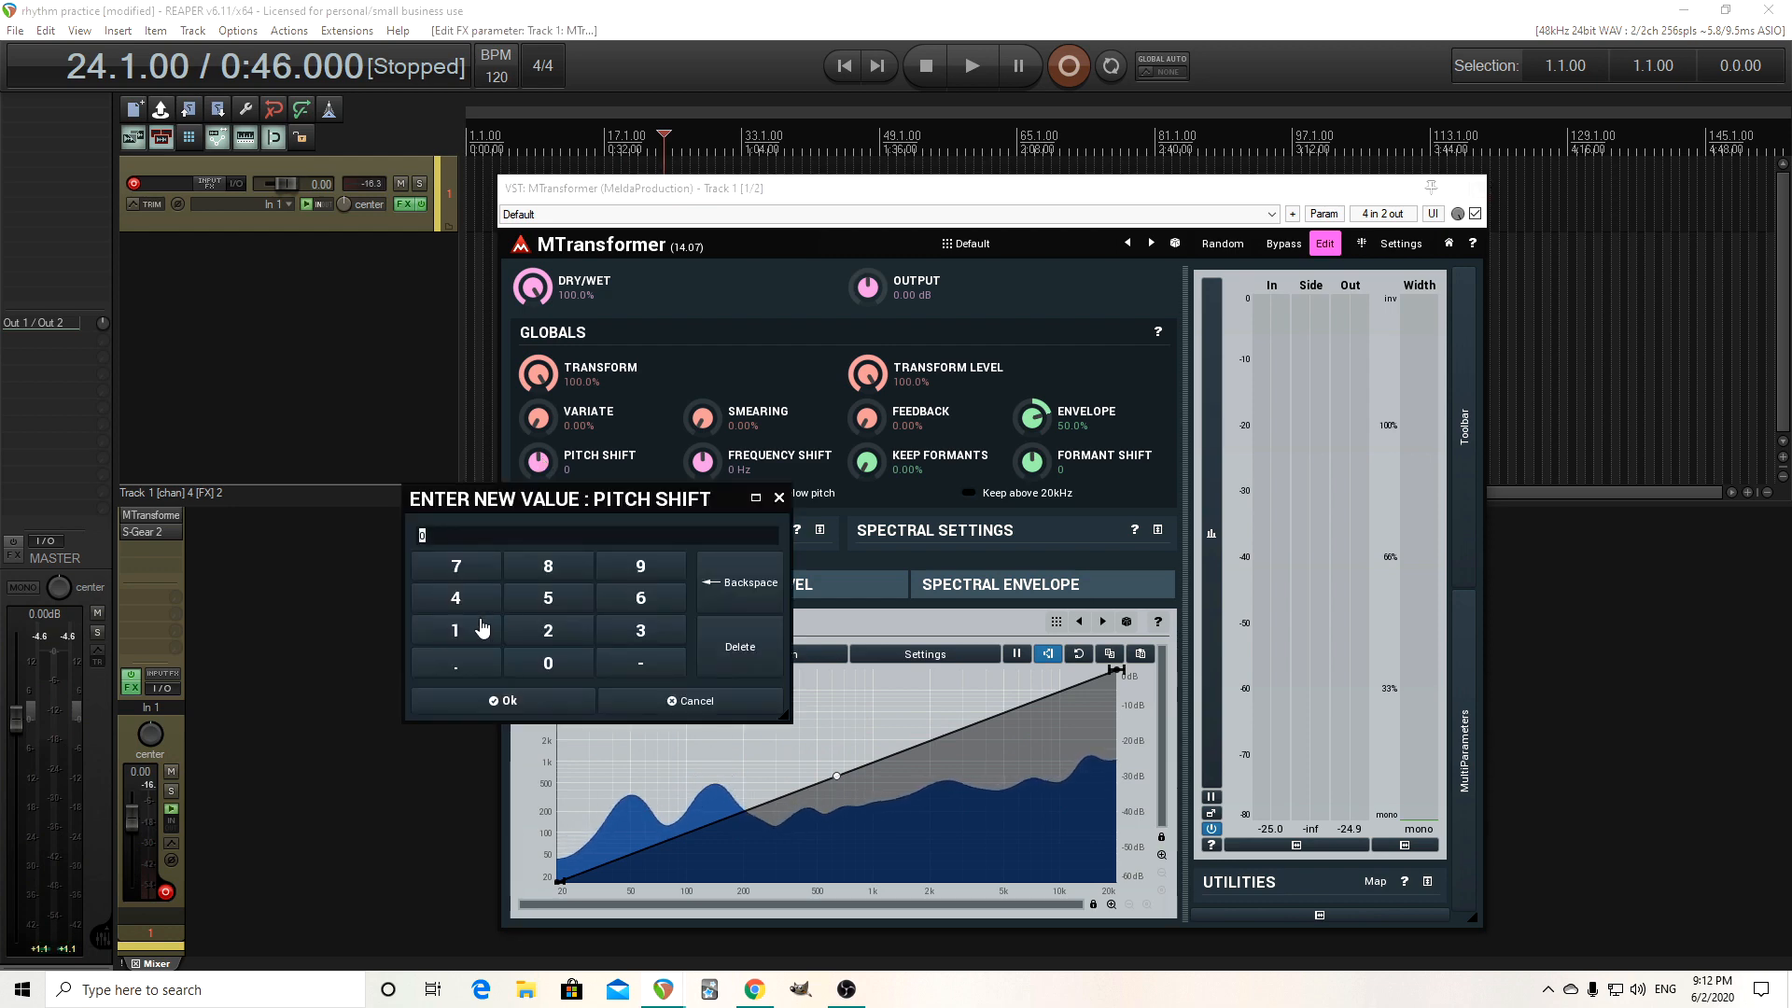
click(549, 632)
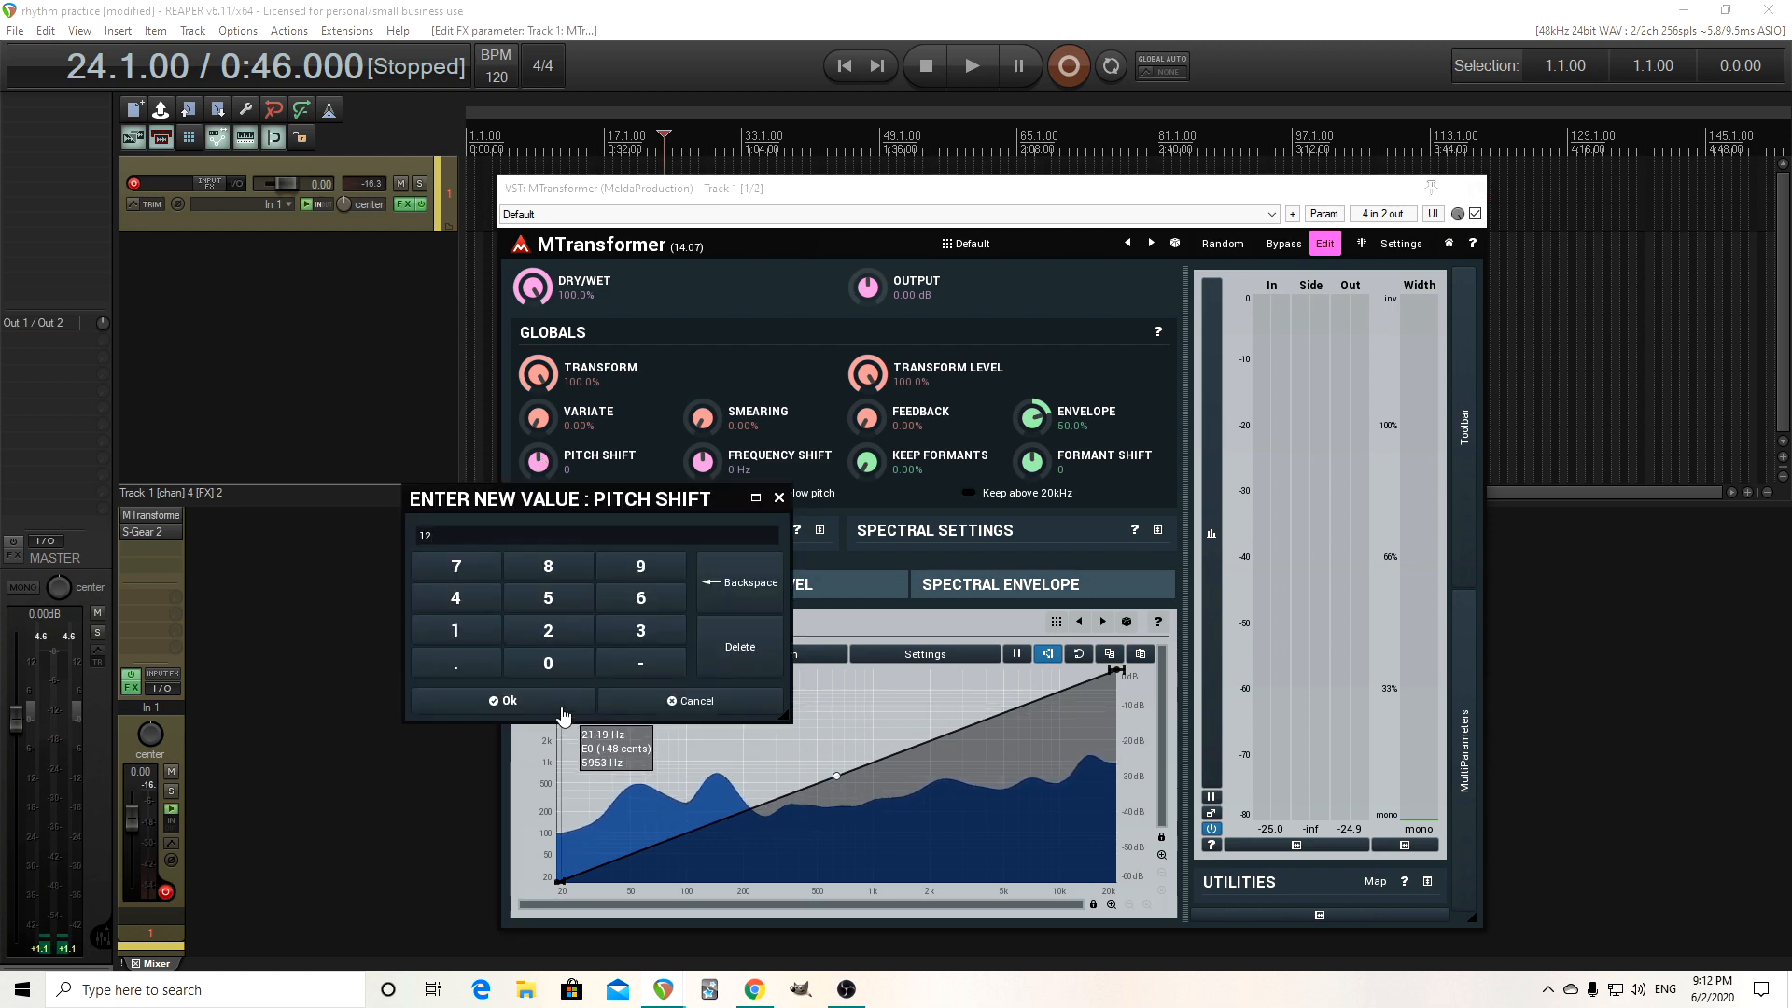
click(505, 701)
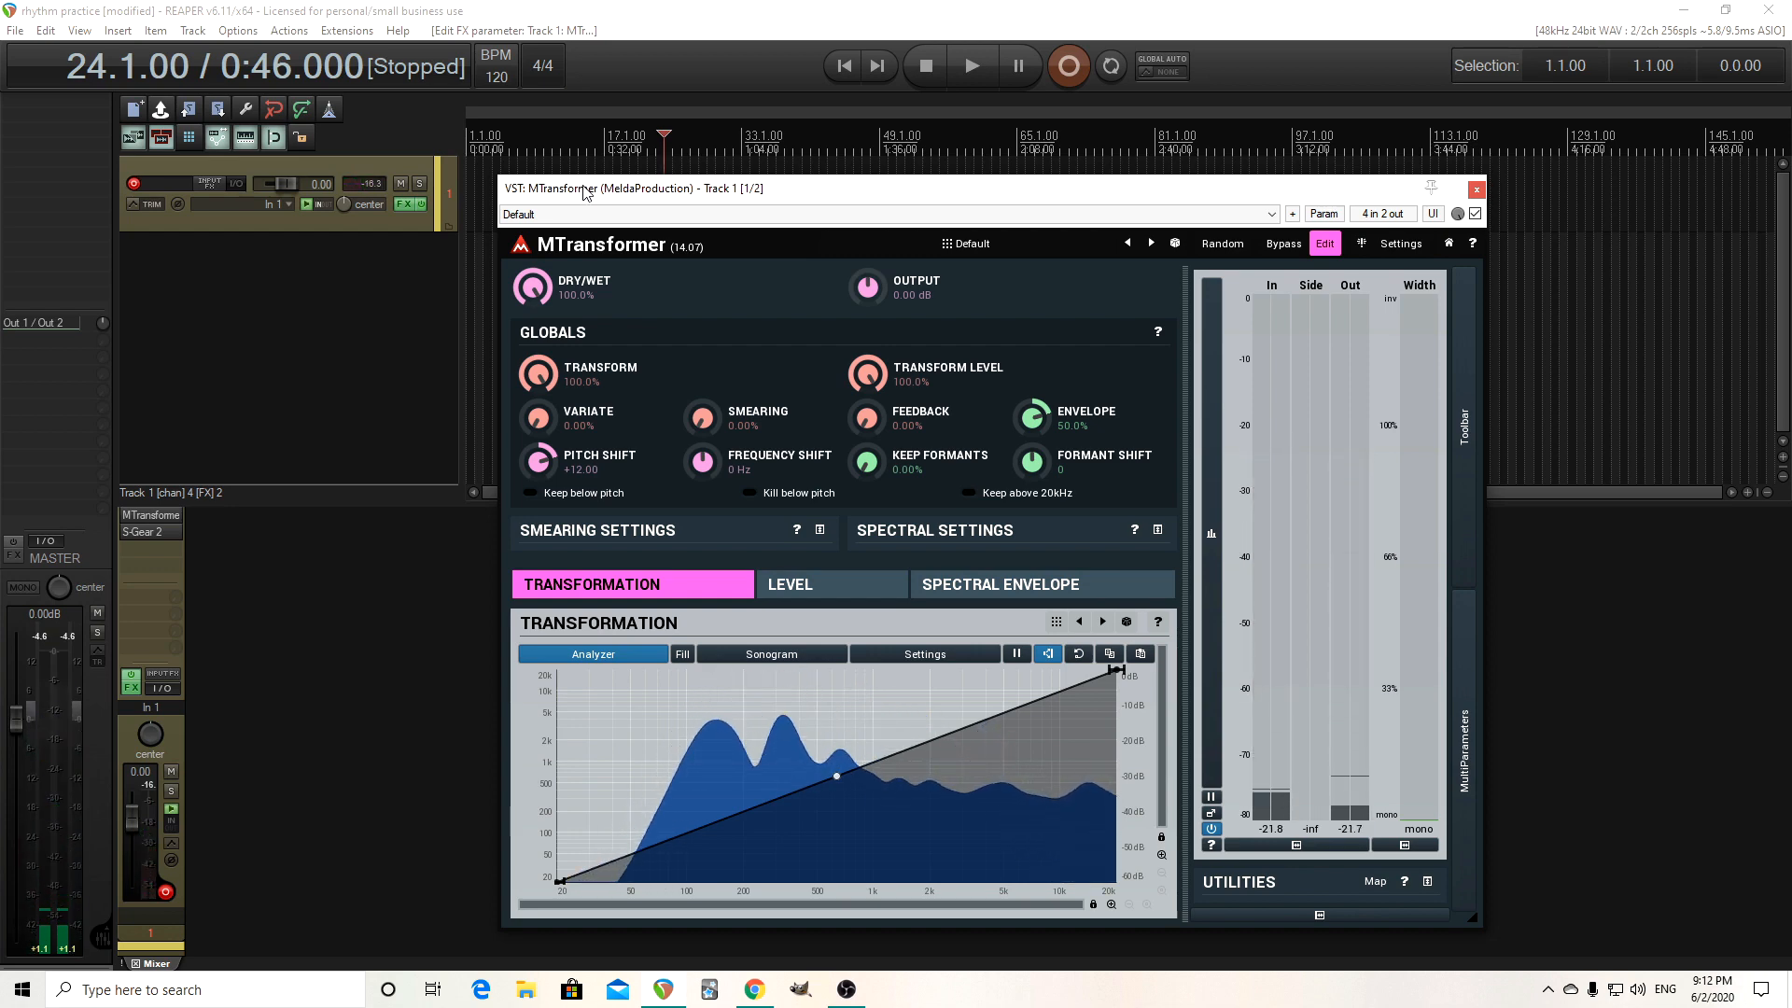
Expand MTransformer's spectral settings and raise the buffer size to 4096 and further to 8192.
click(1157, 531)
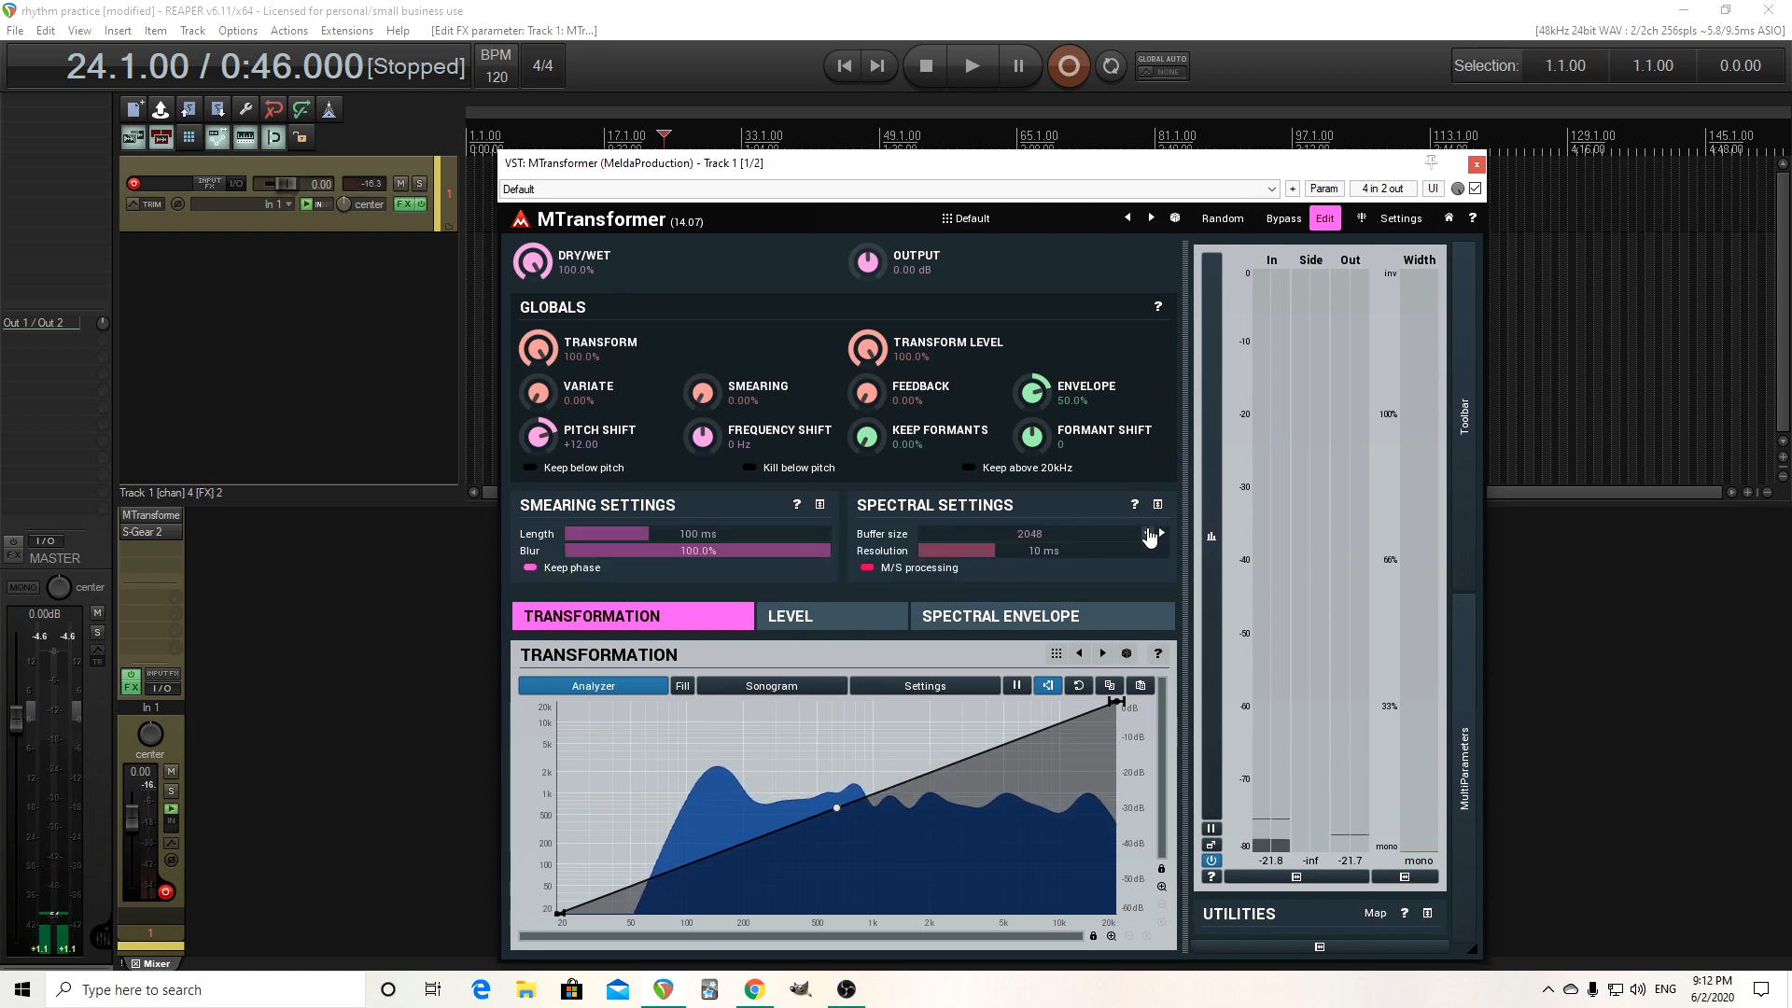
click(1028, 545)
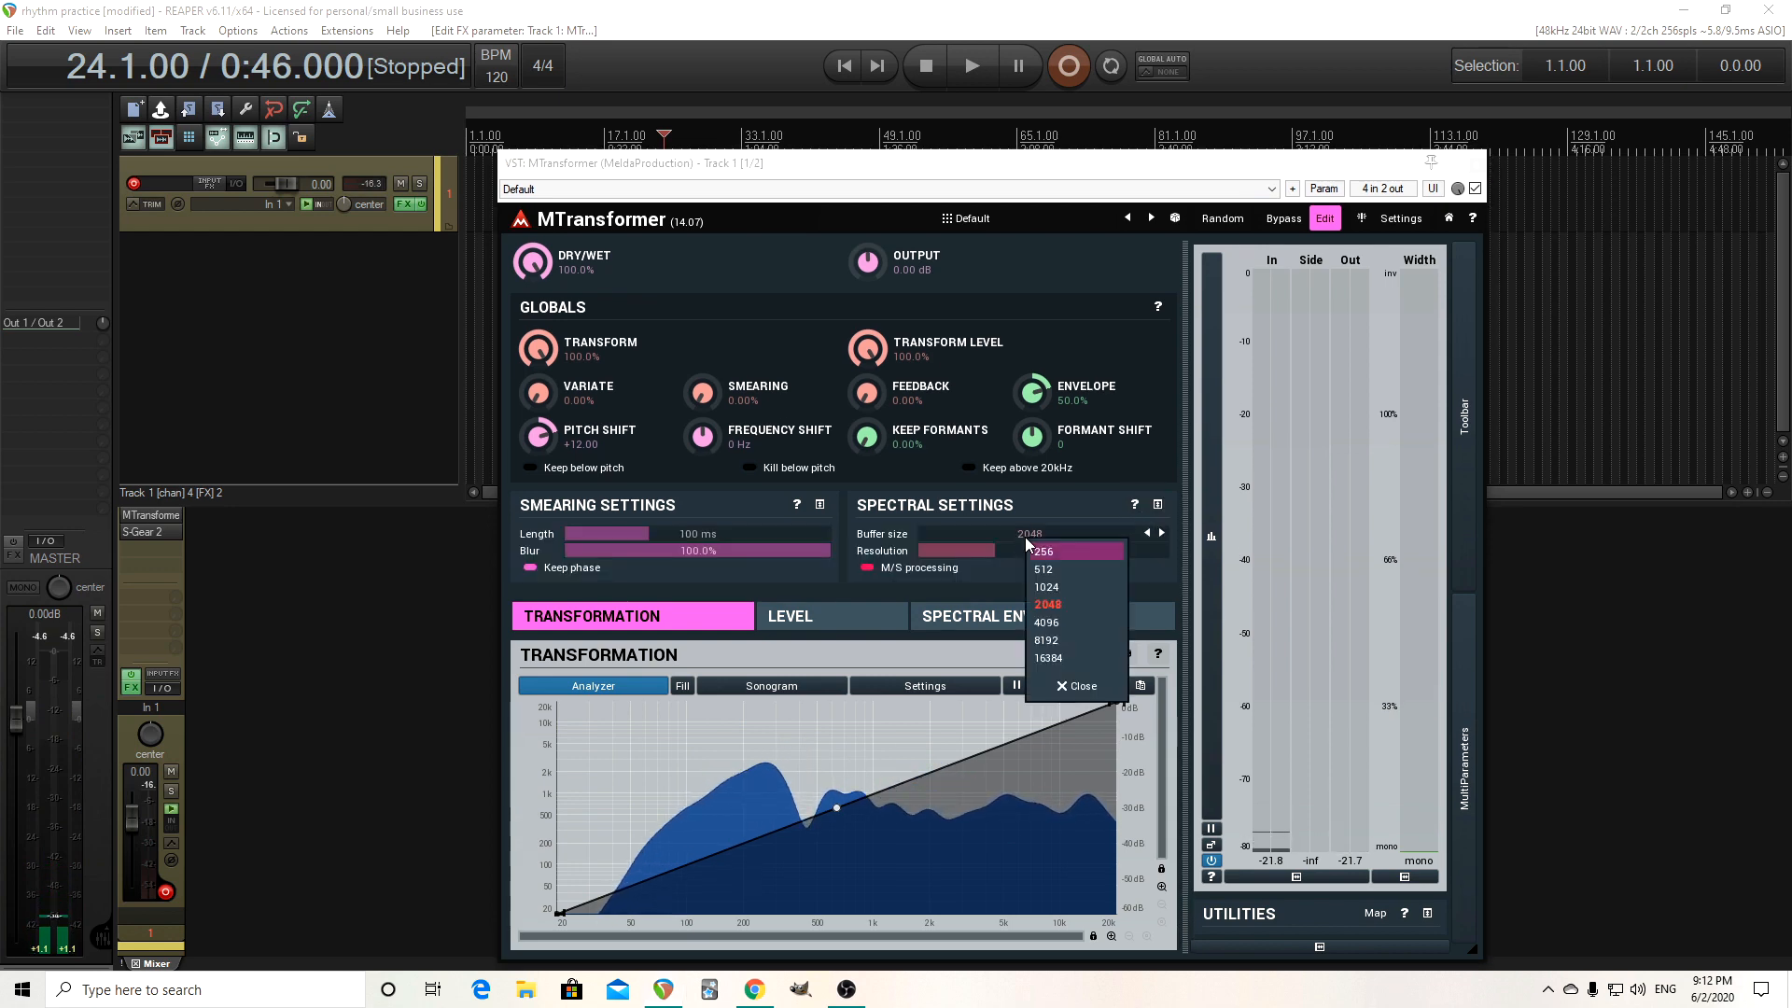
click(1078, 622)
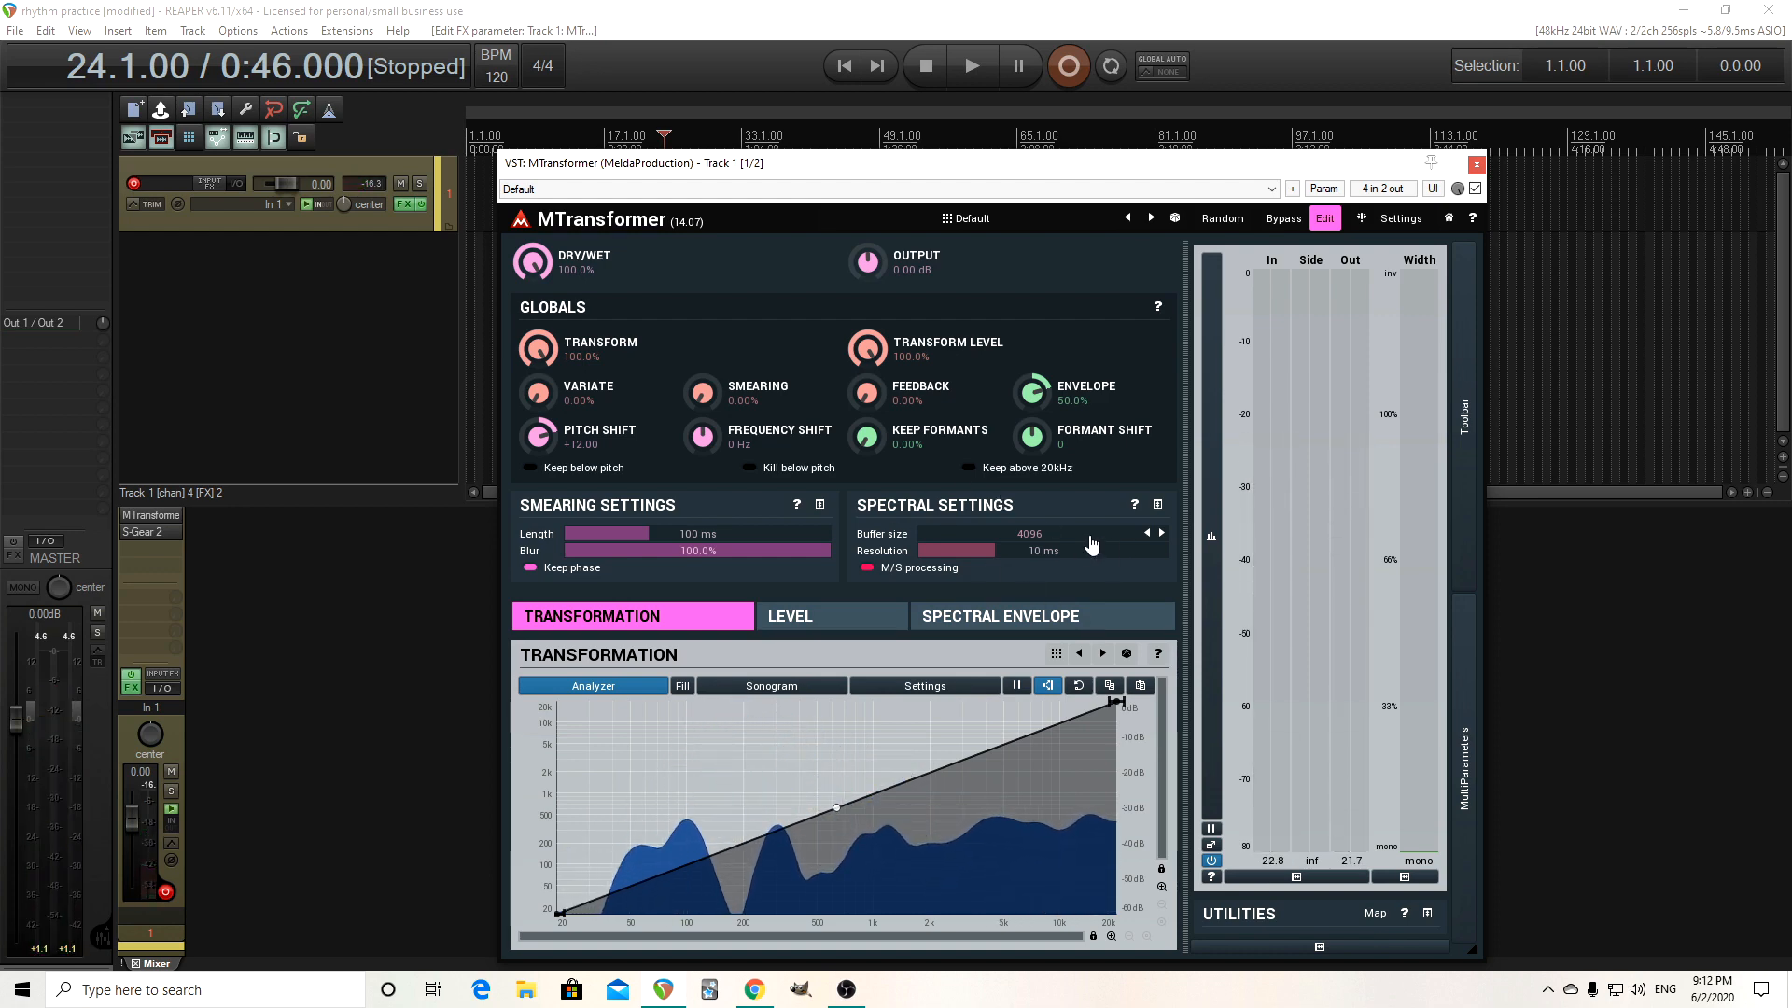
click(1092, 544)
click(1130, 640)
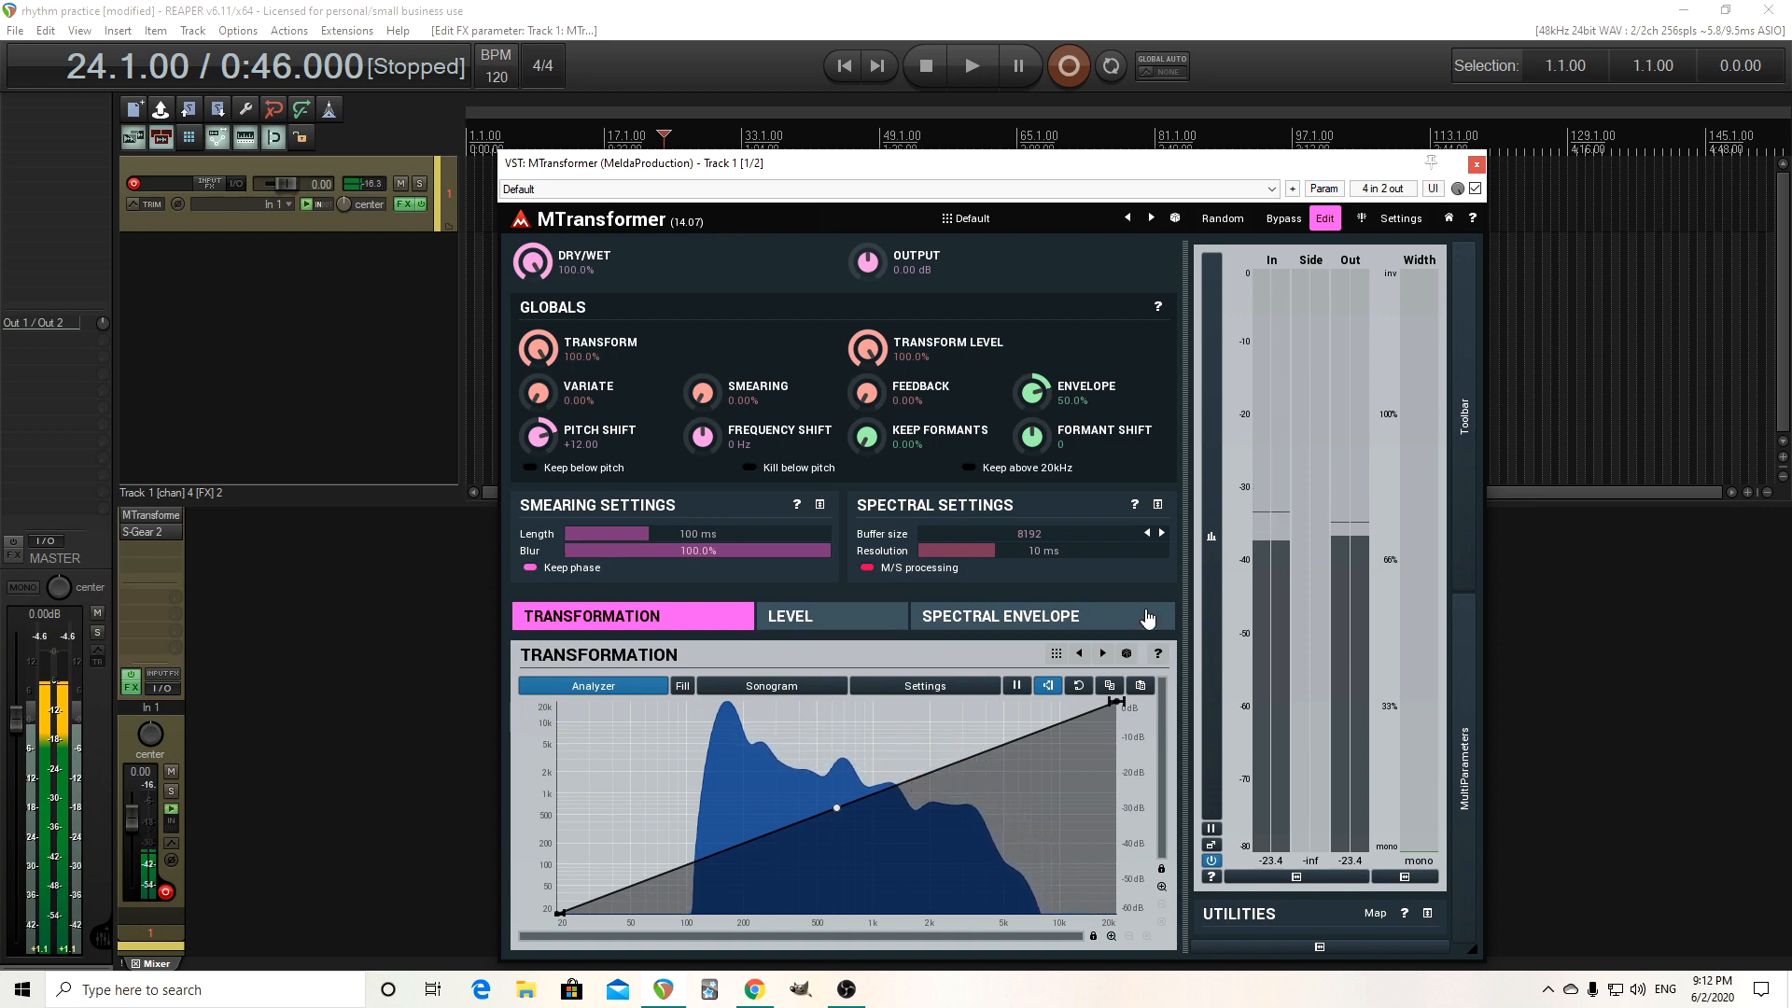
click(1060, 544)
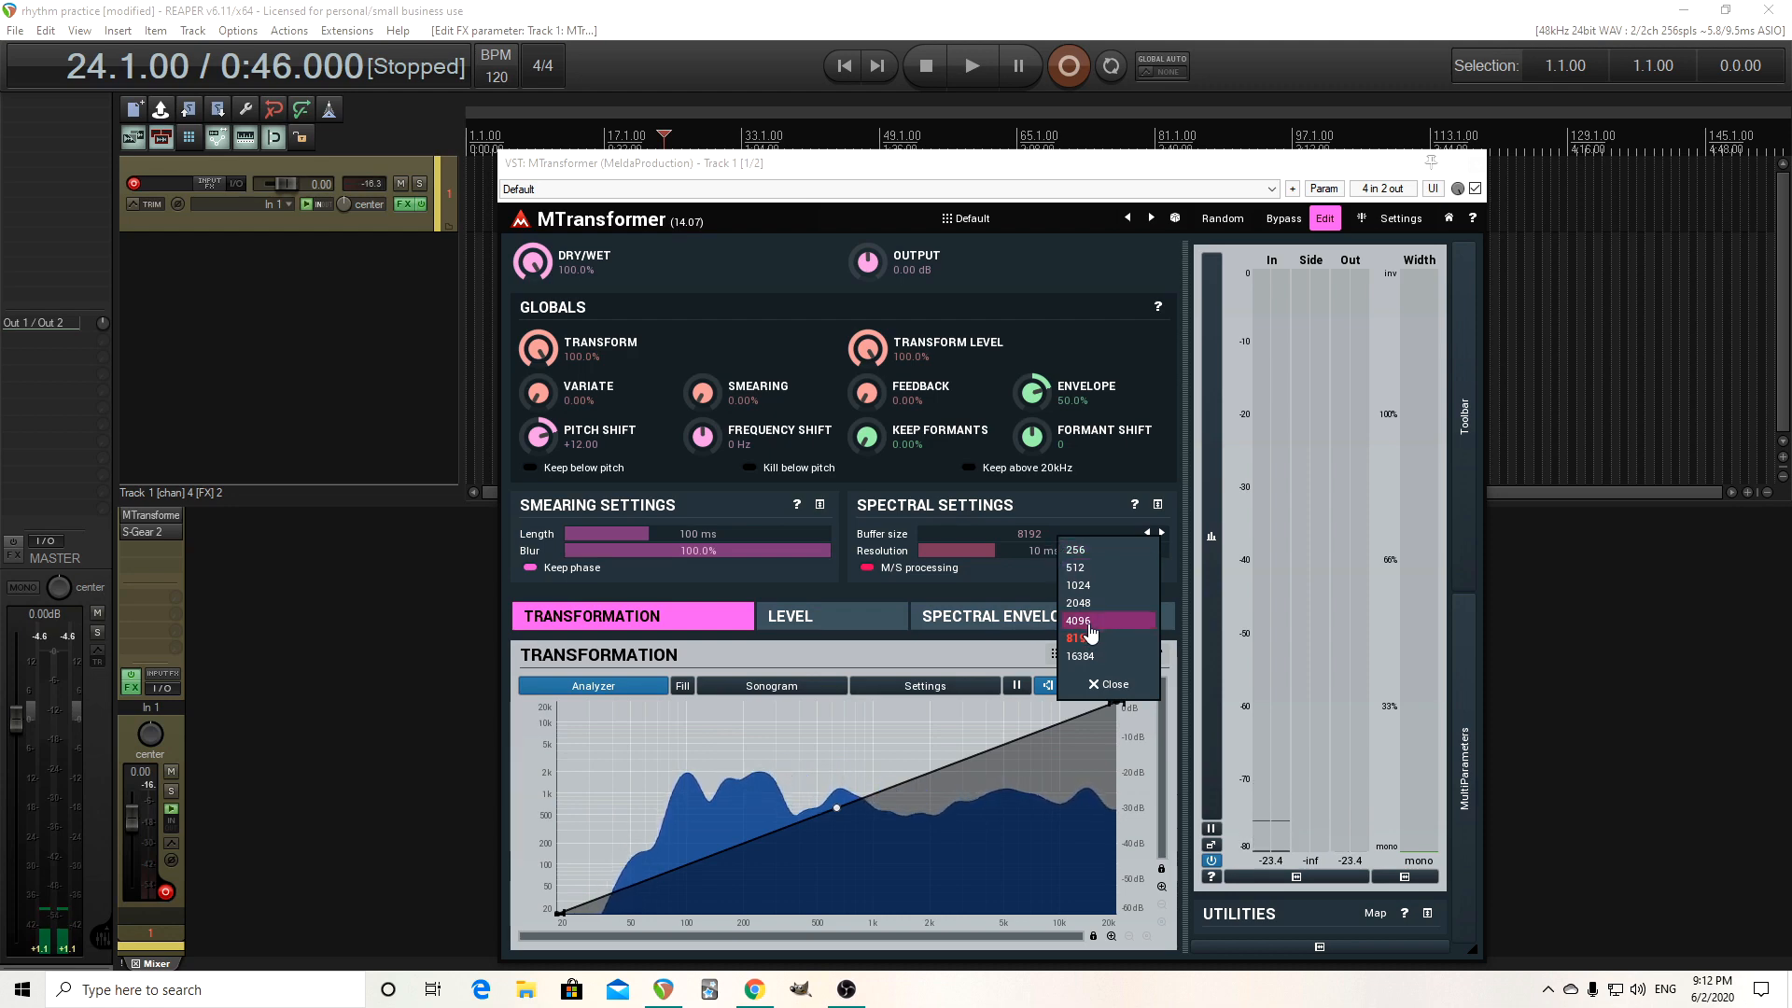
click(995, 519)
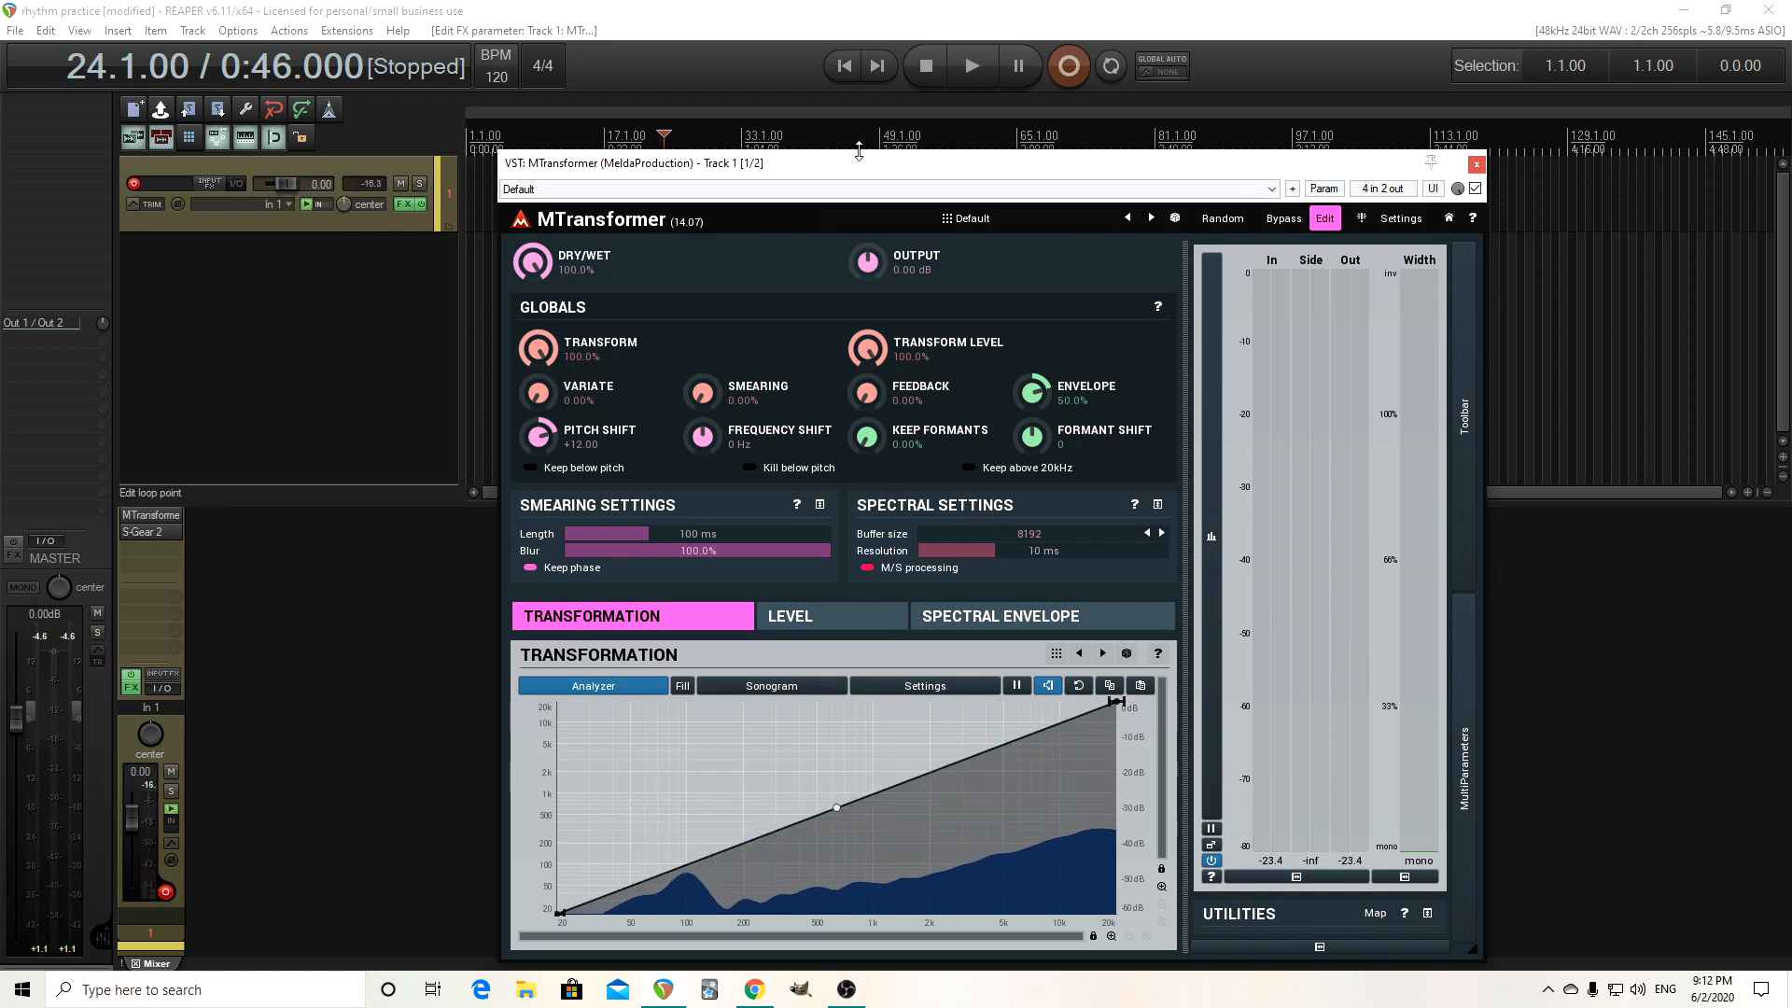
Open MTransformer's MIDI settings and enable the MIDI controllers.
drag(860, 172, 699, 75)
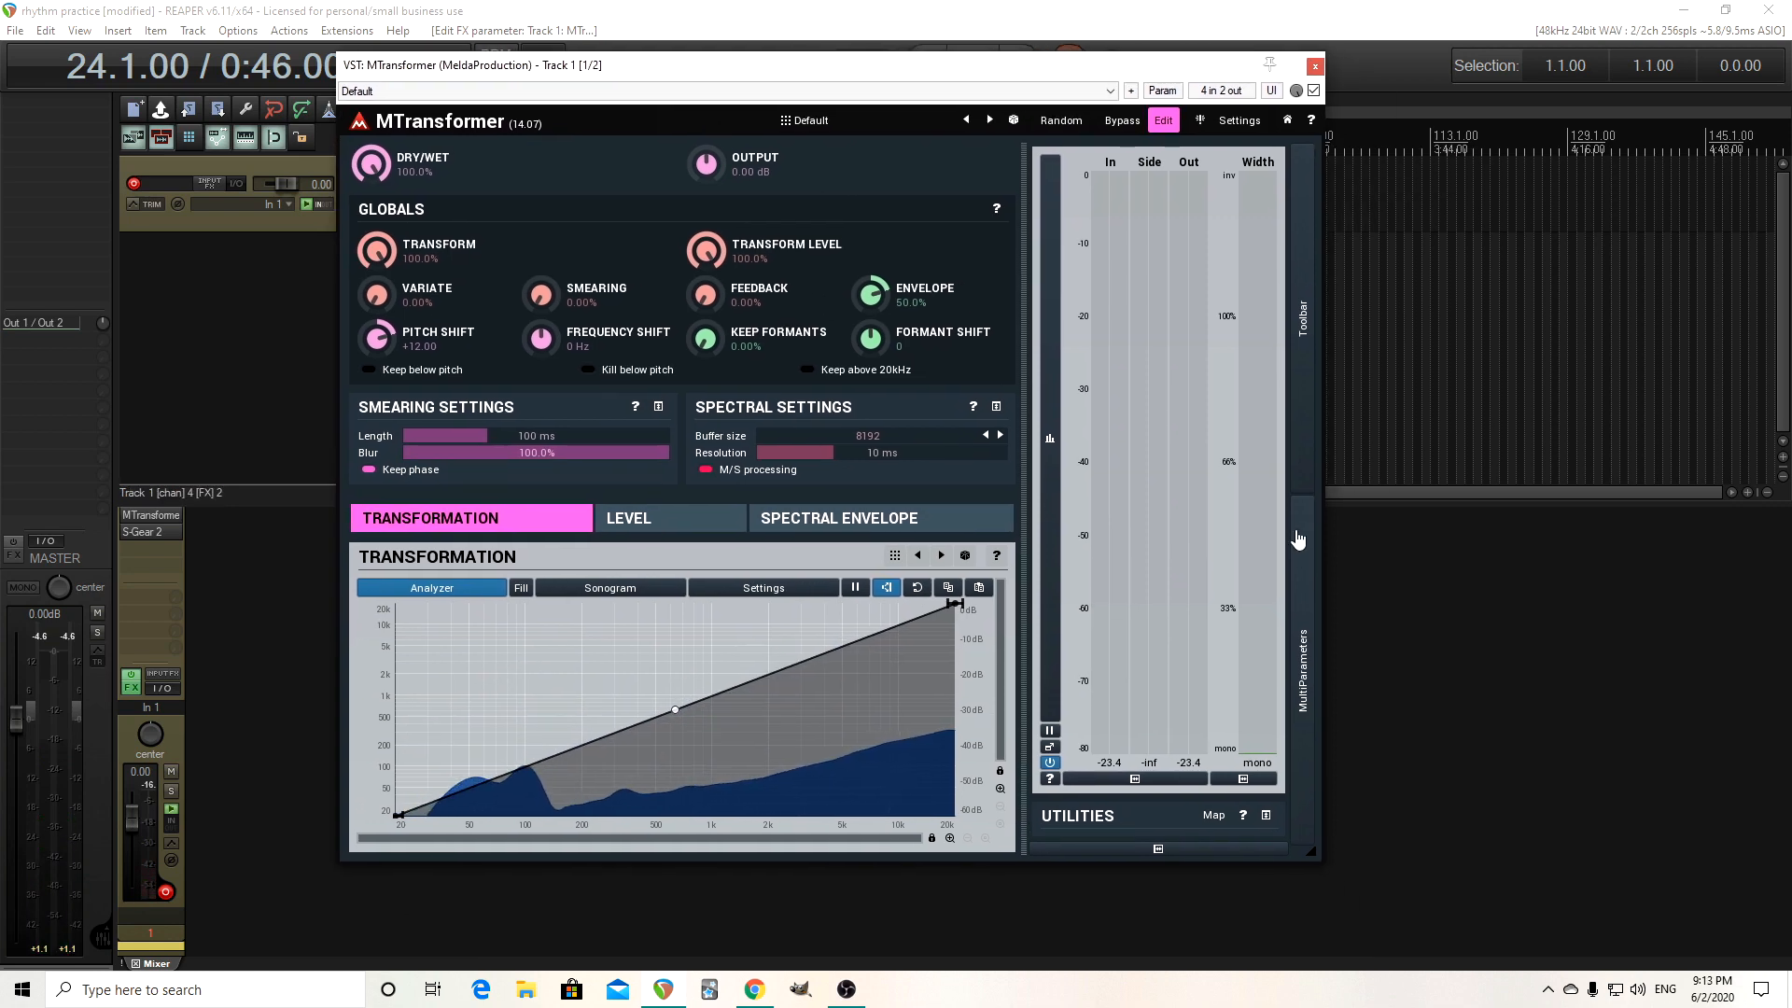
click(1312, 476)
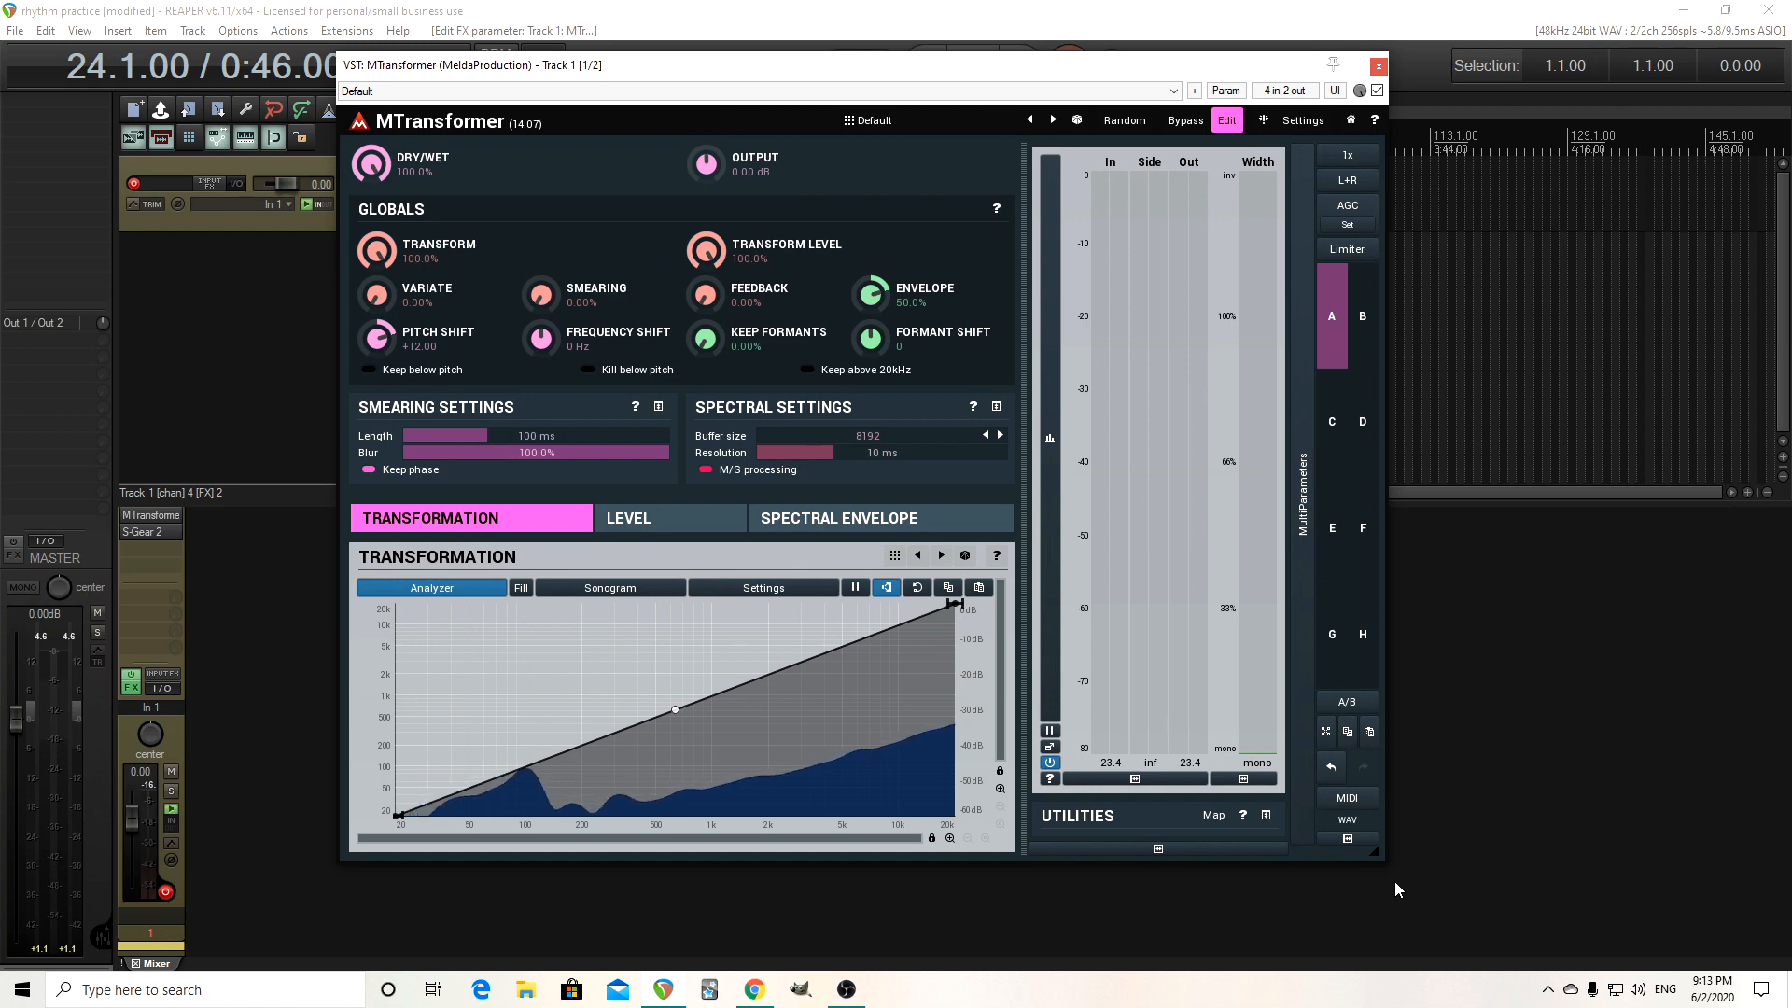
click(1348, 799)
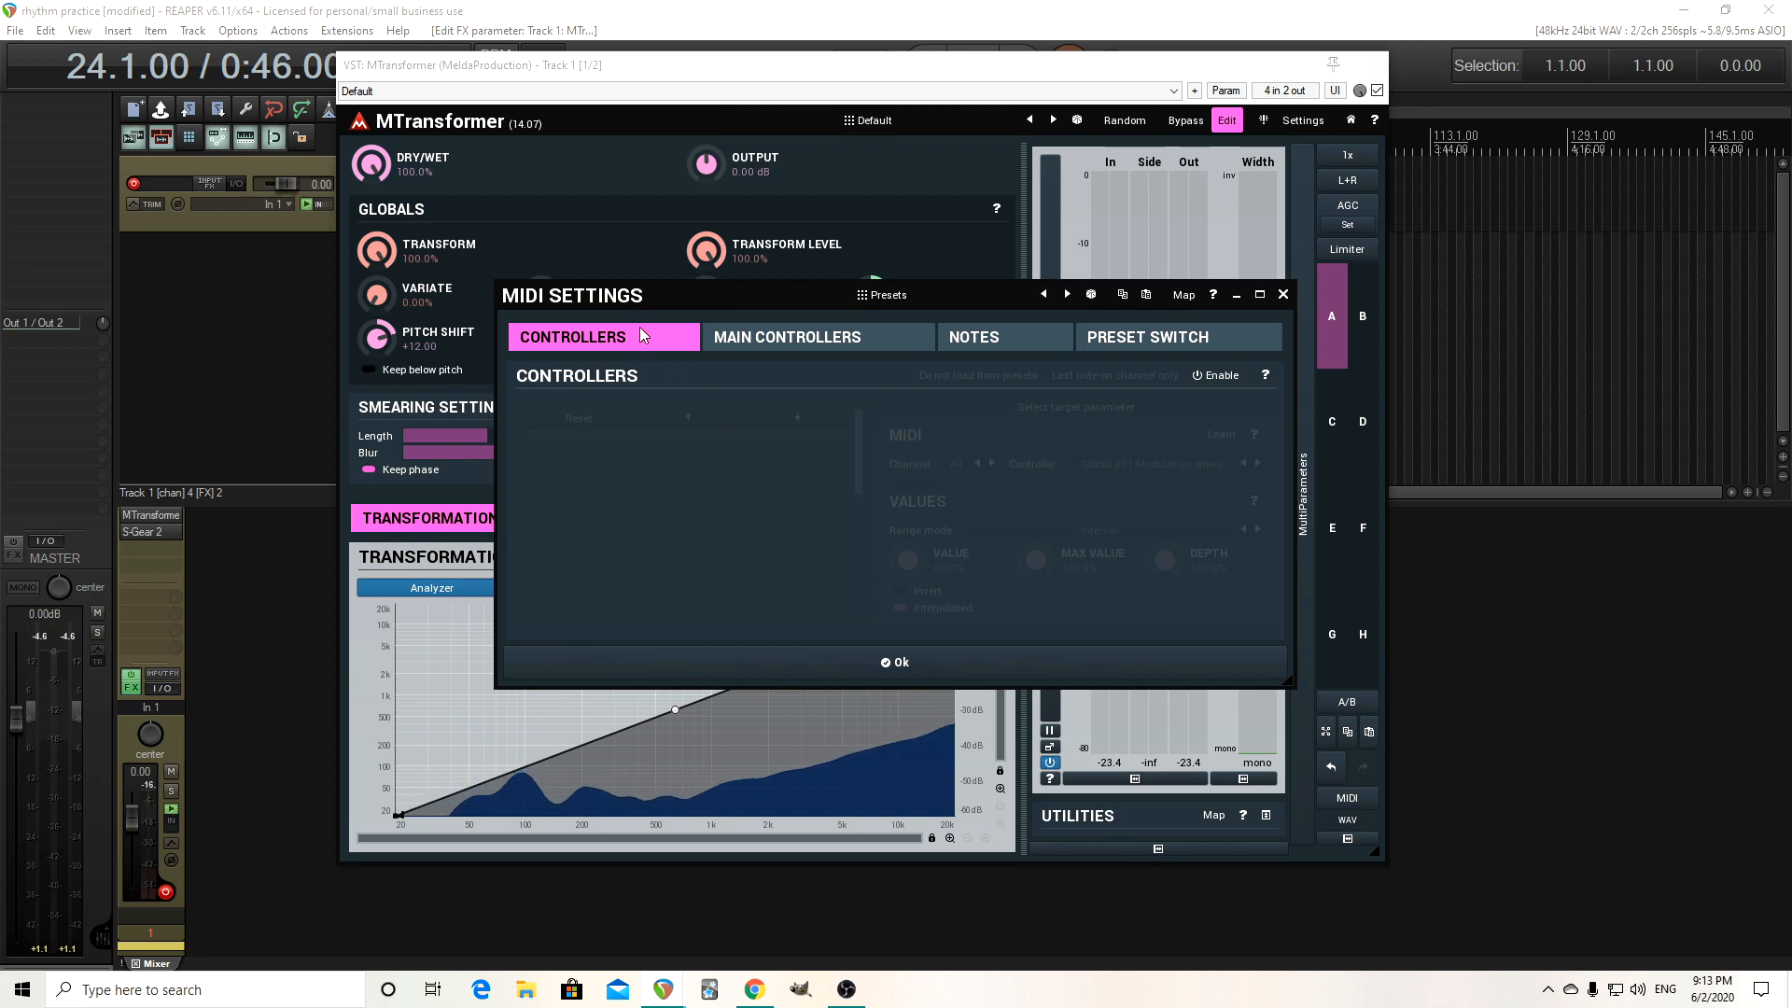
click(1218, 376)
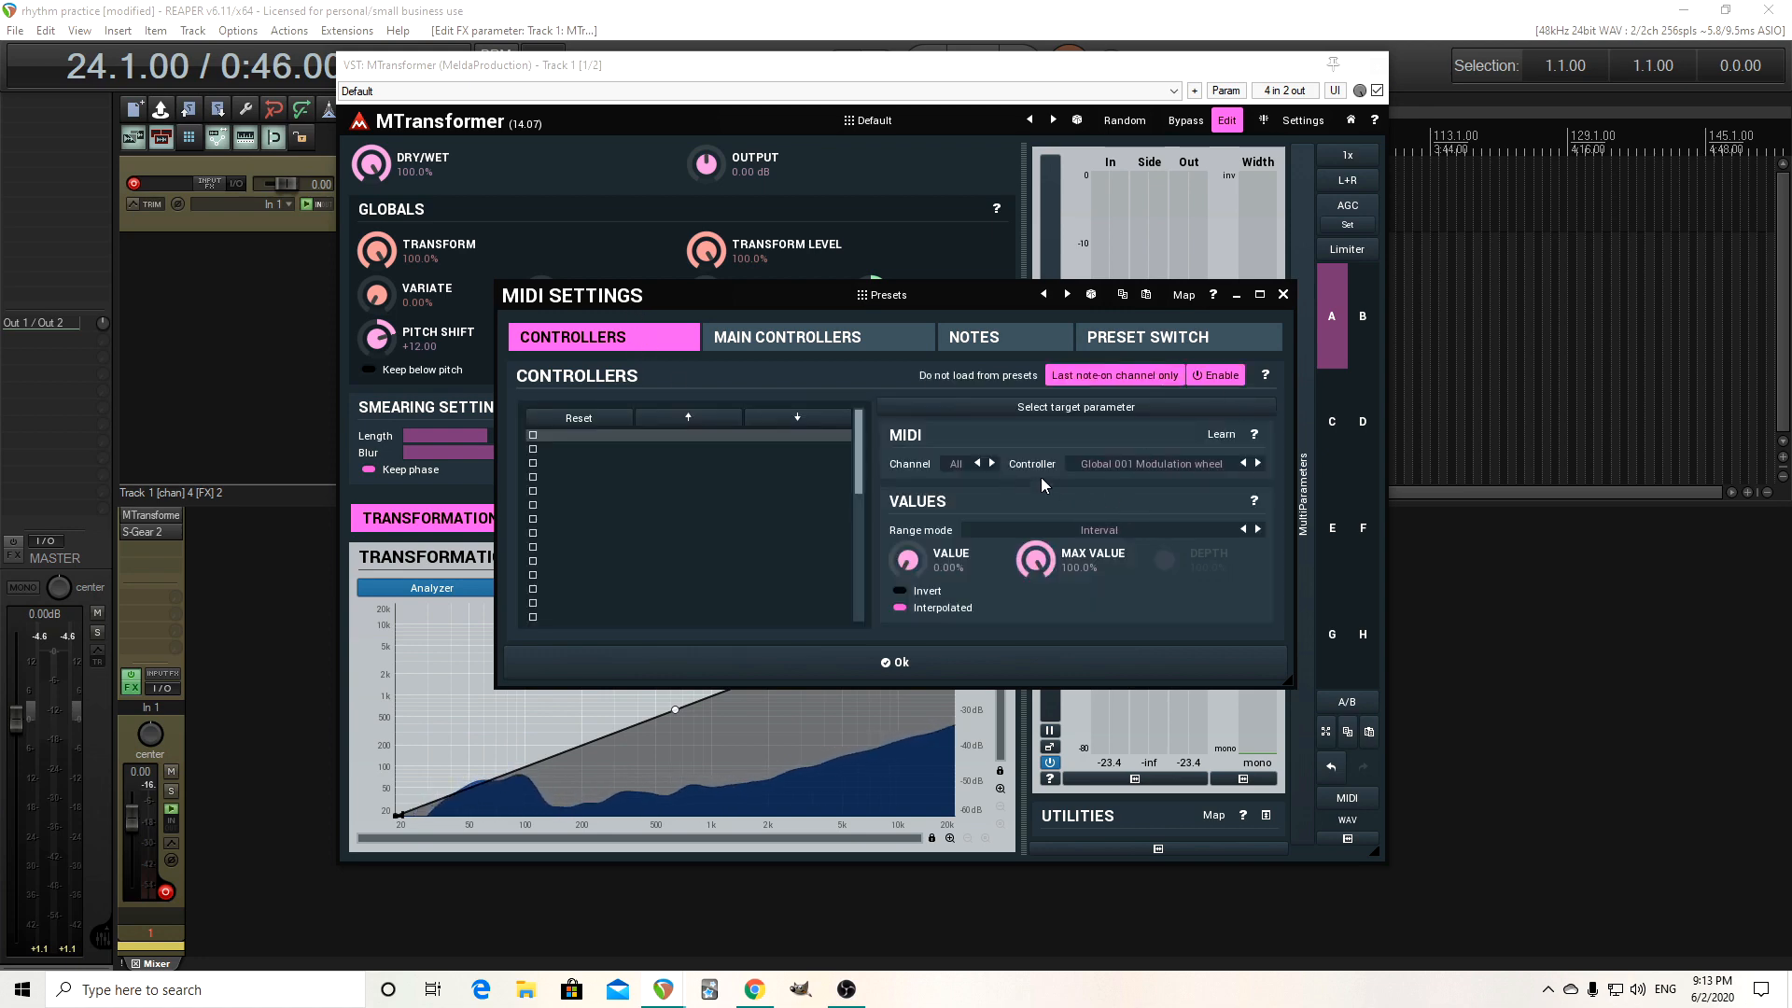
Assign Dry/Wet as the target parameter of the first MIDI controller slot and close the plug-in.
click(1220, 436)
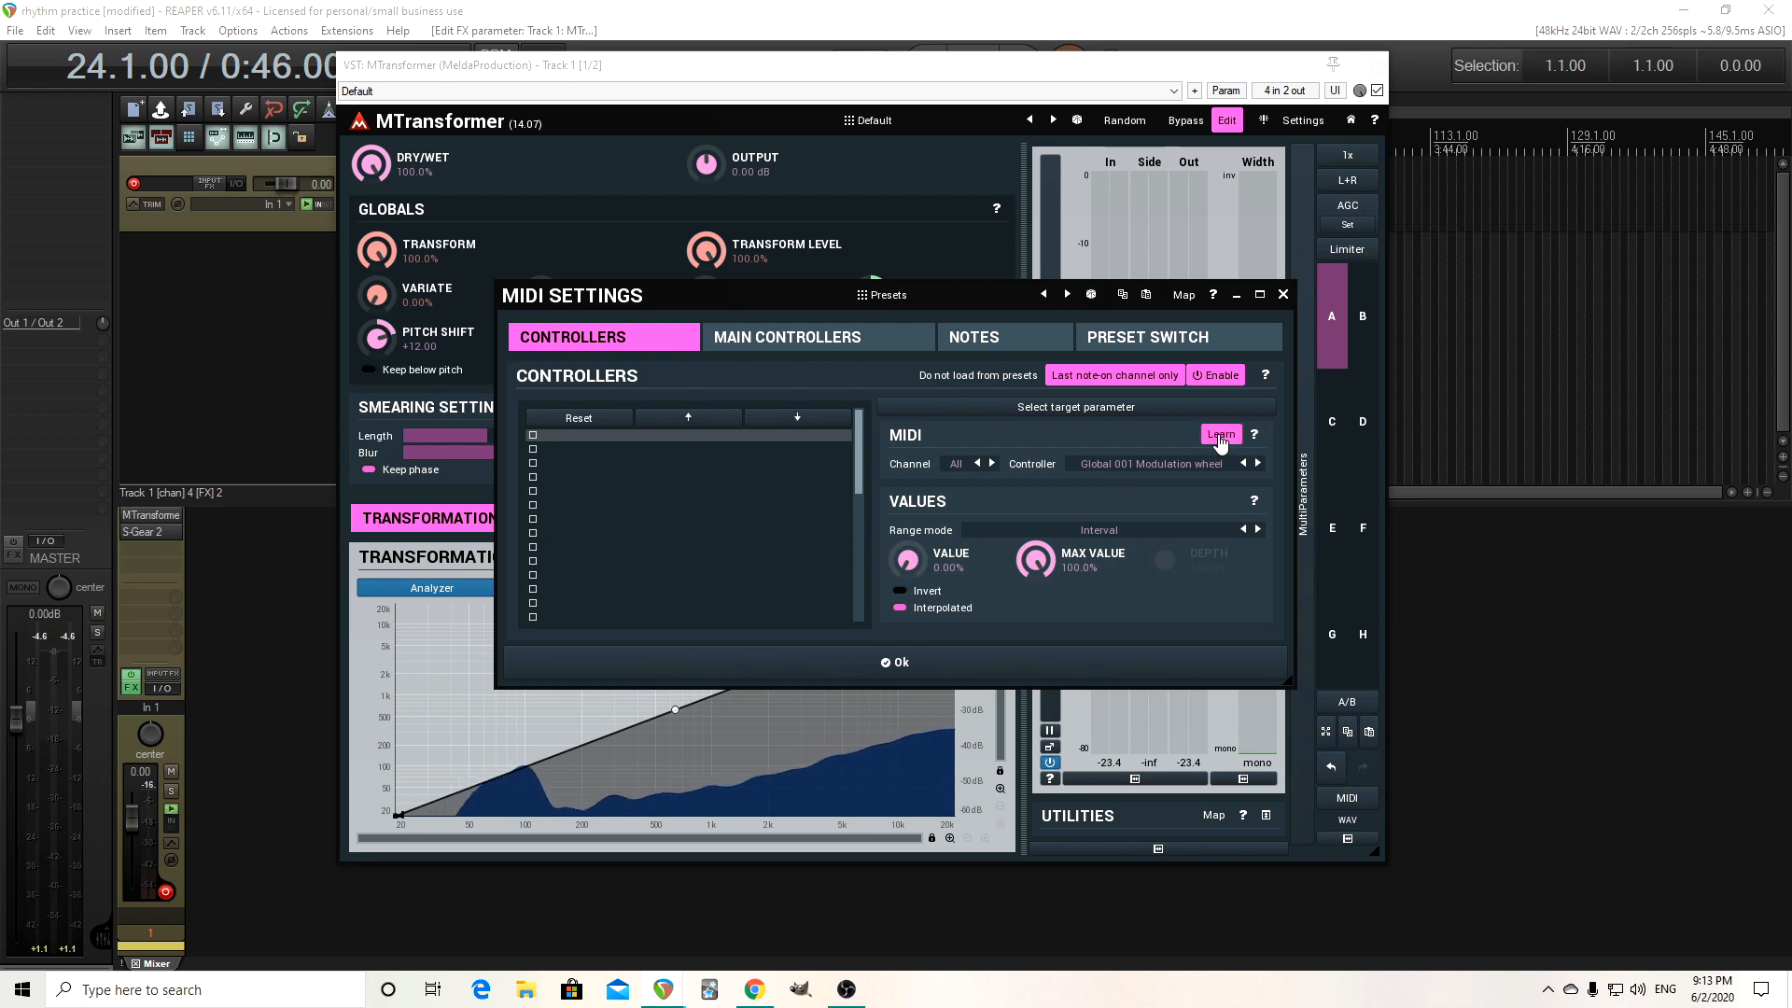
click(373, 169)
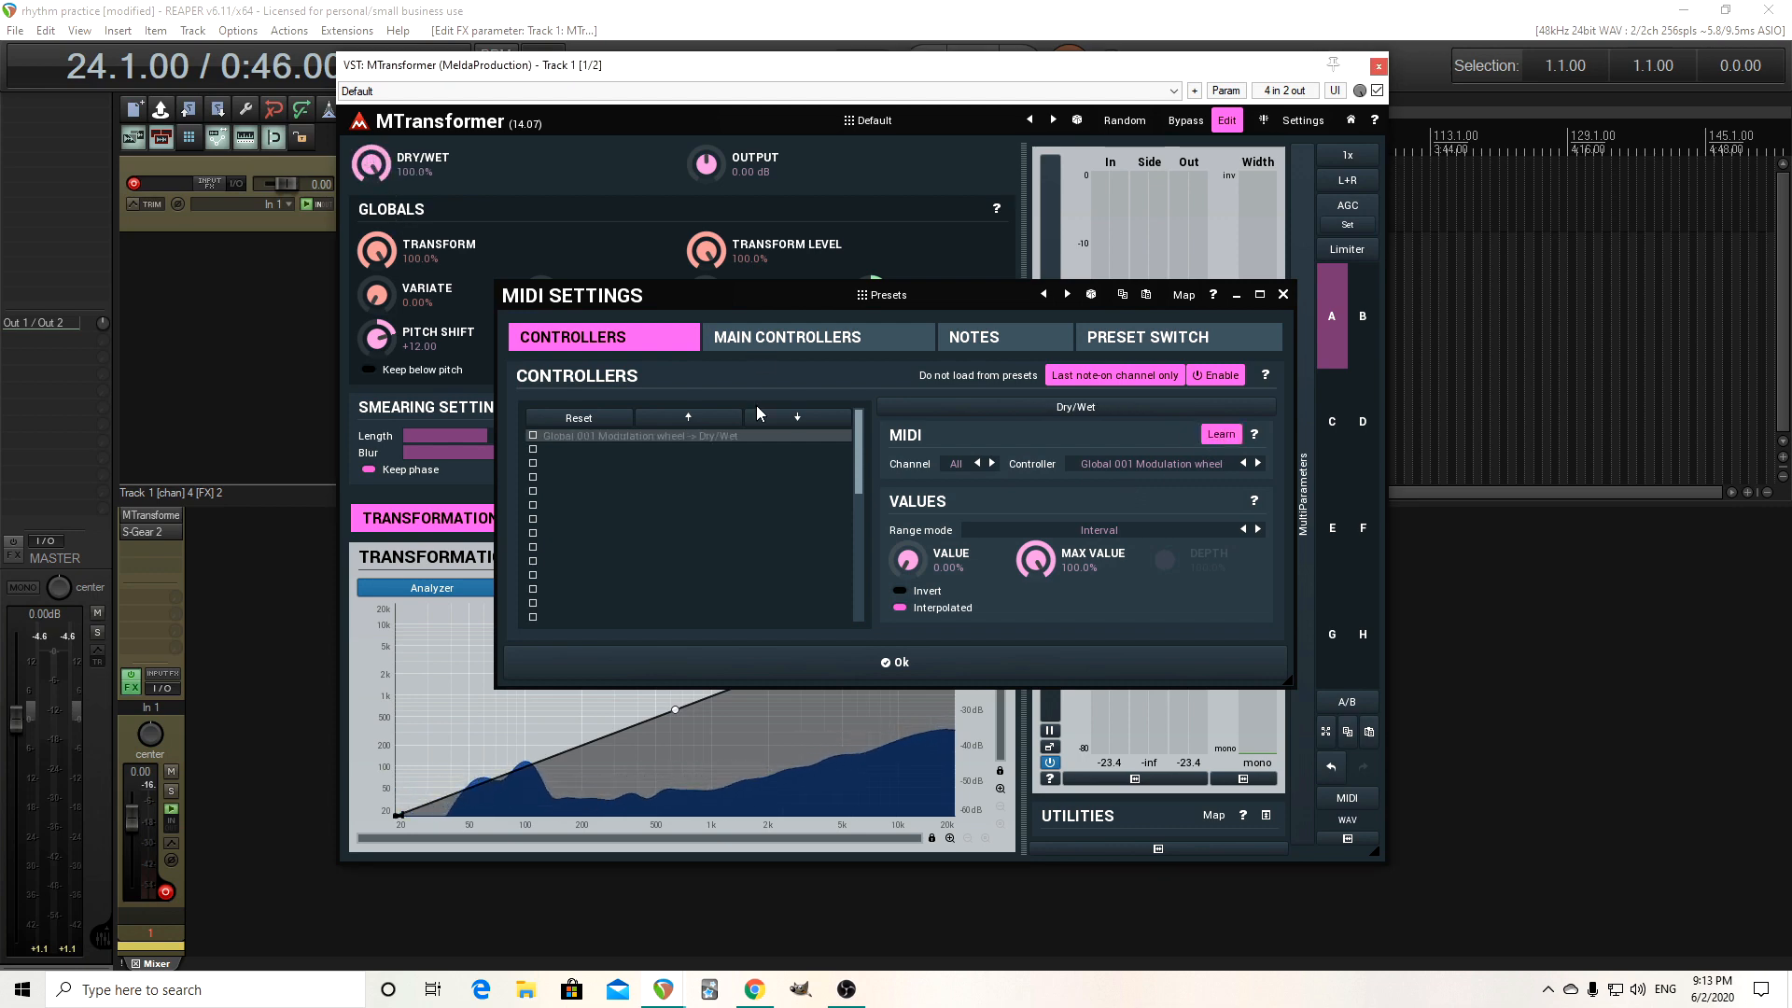
click(1204, 437)
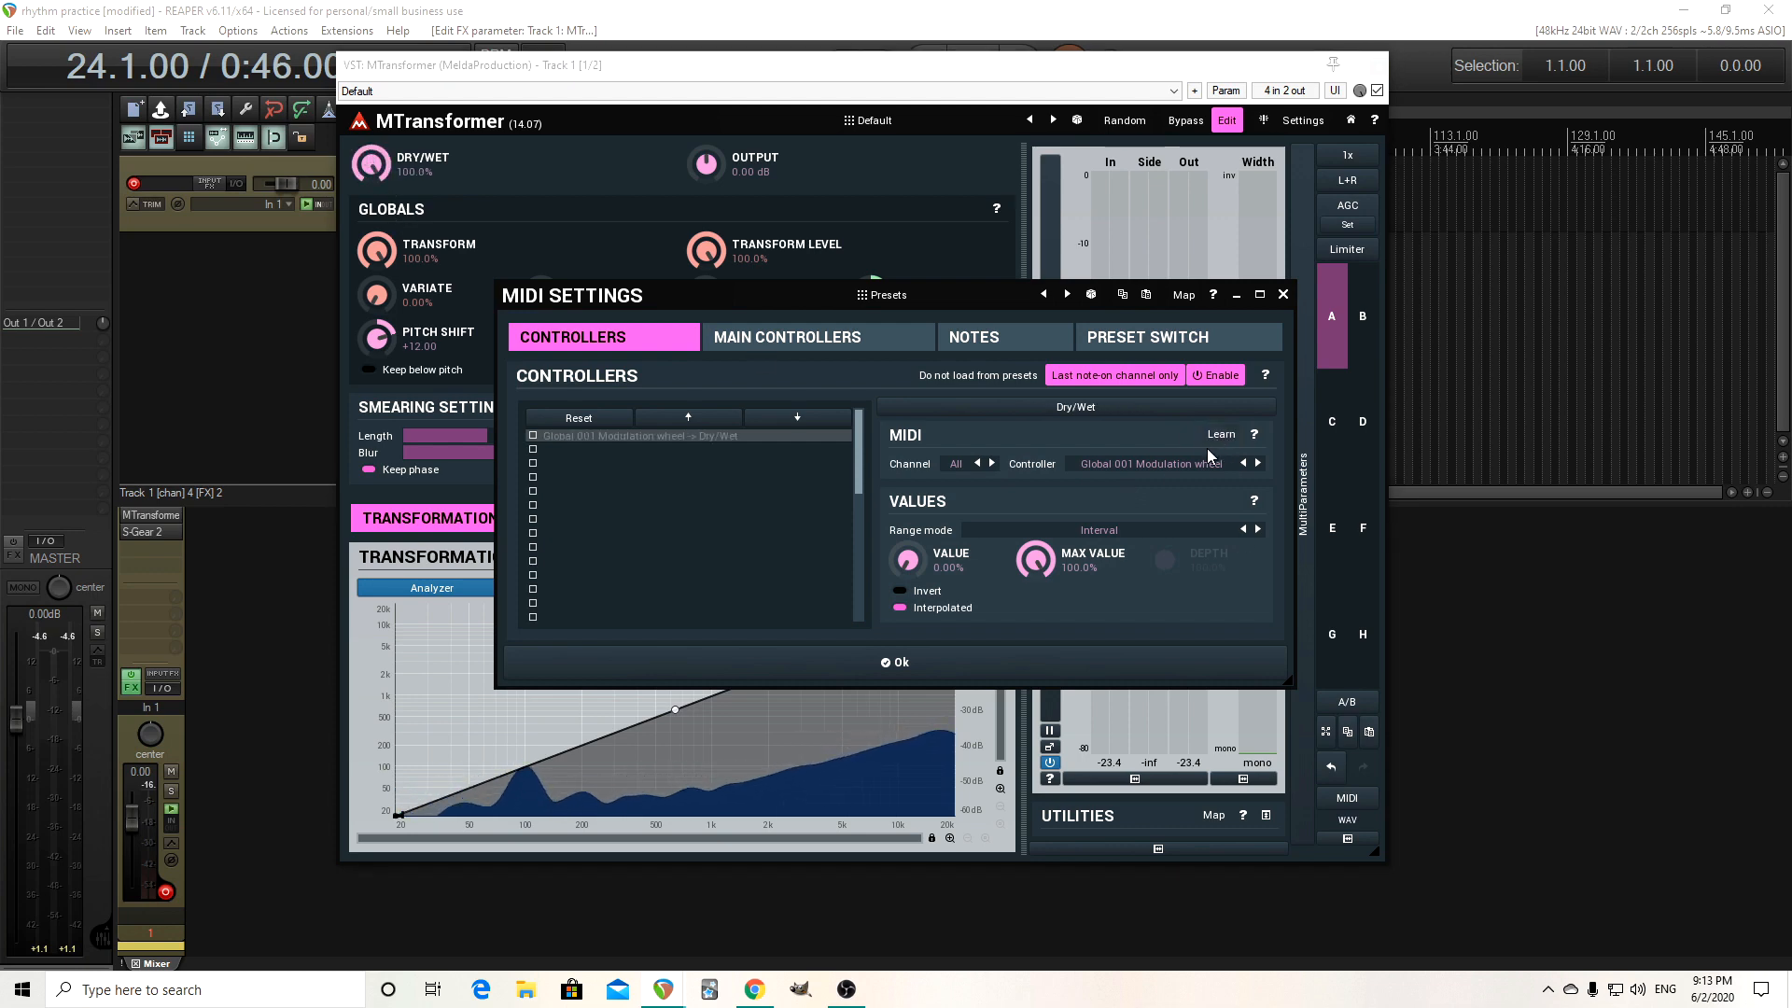
click(1029, 665)
click(1379, 67)
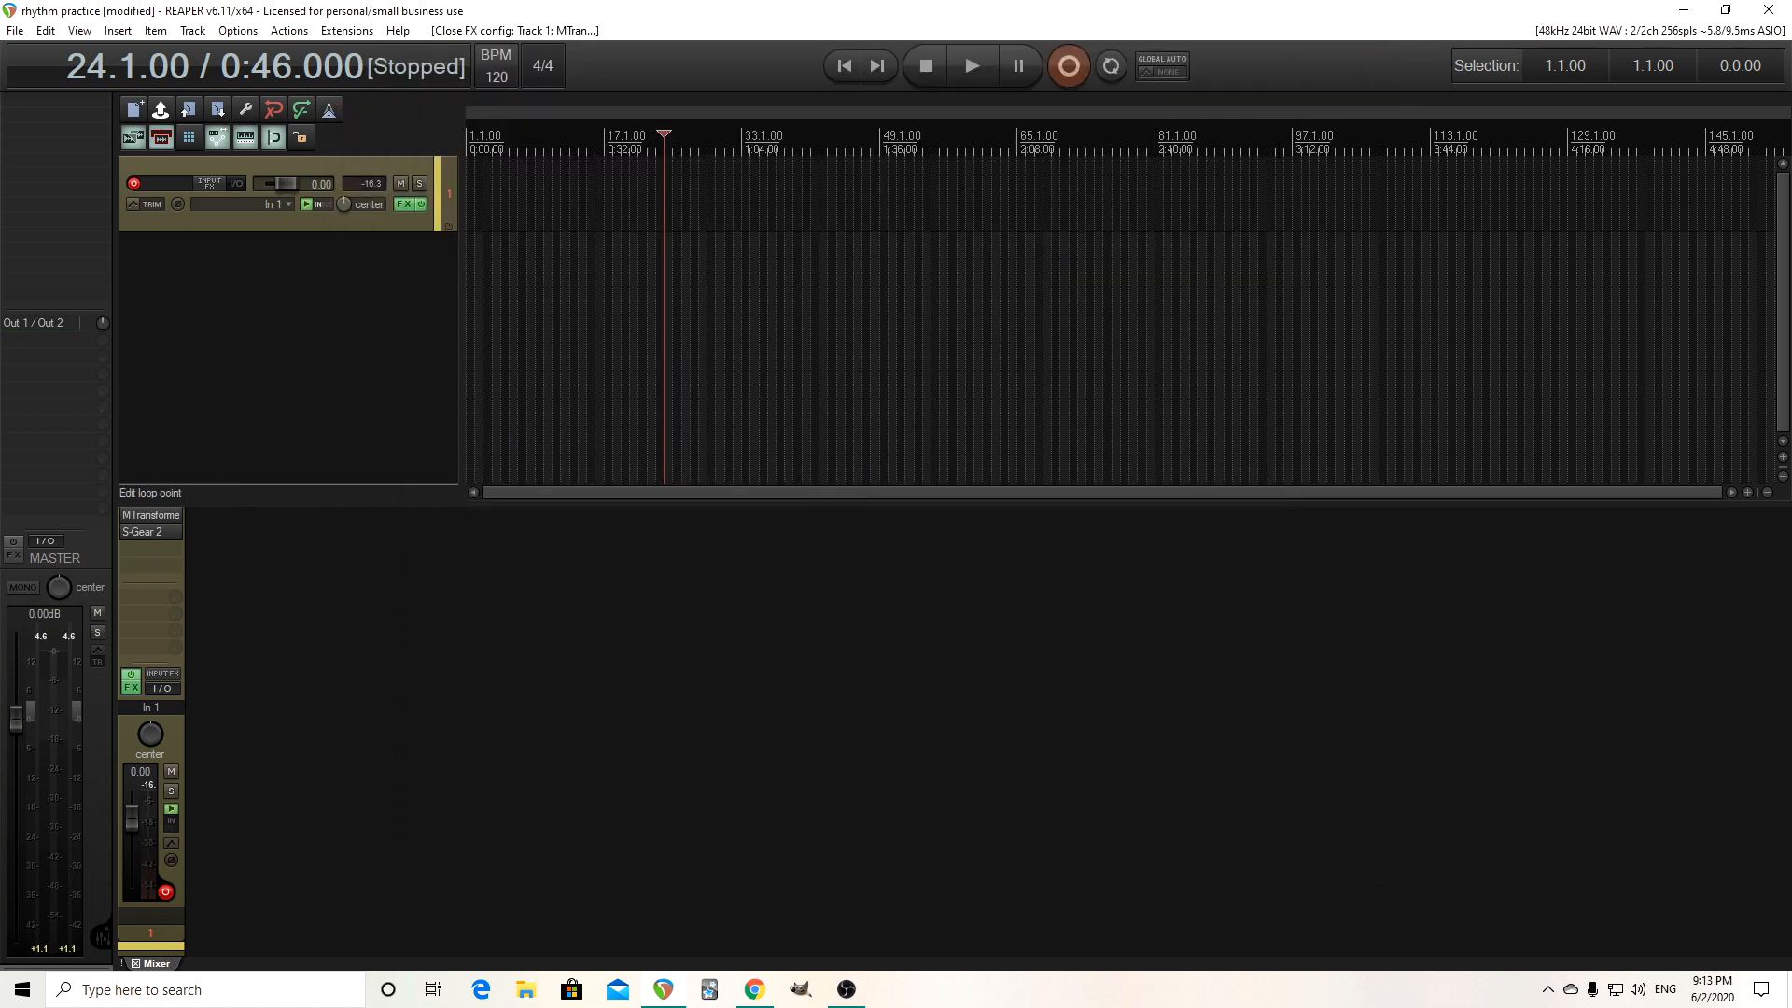
Insert a second track and arm it for recording with all channels of MOTU M Series MIDI In as its input.
right_click(295, 360)
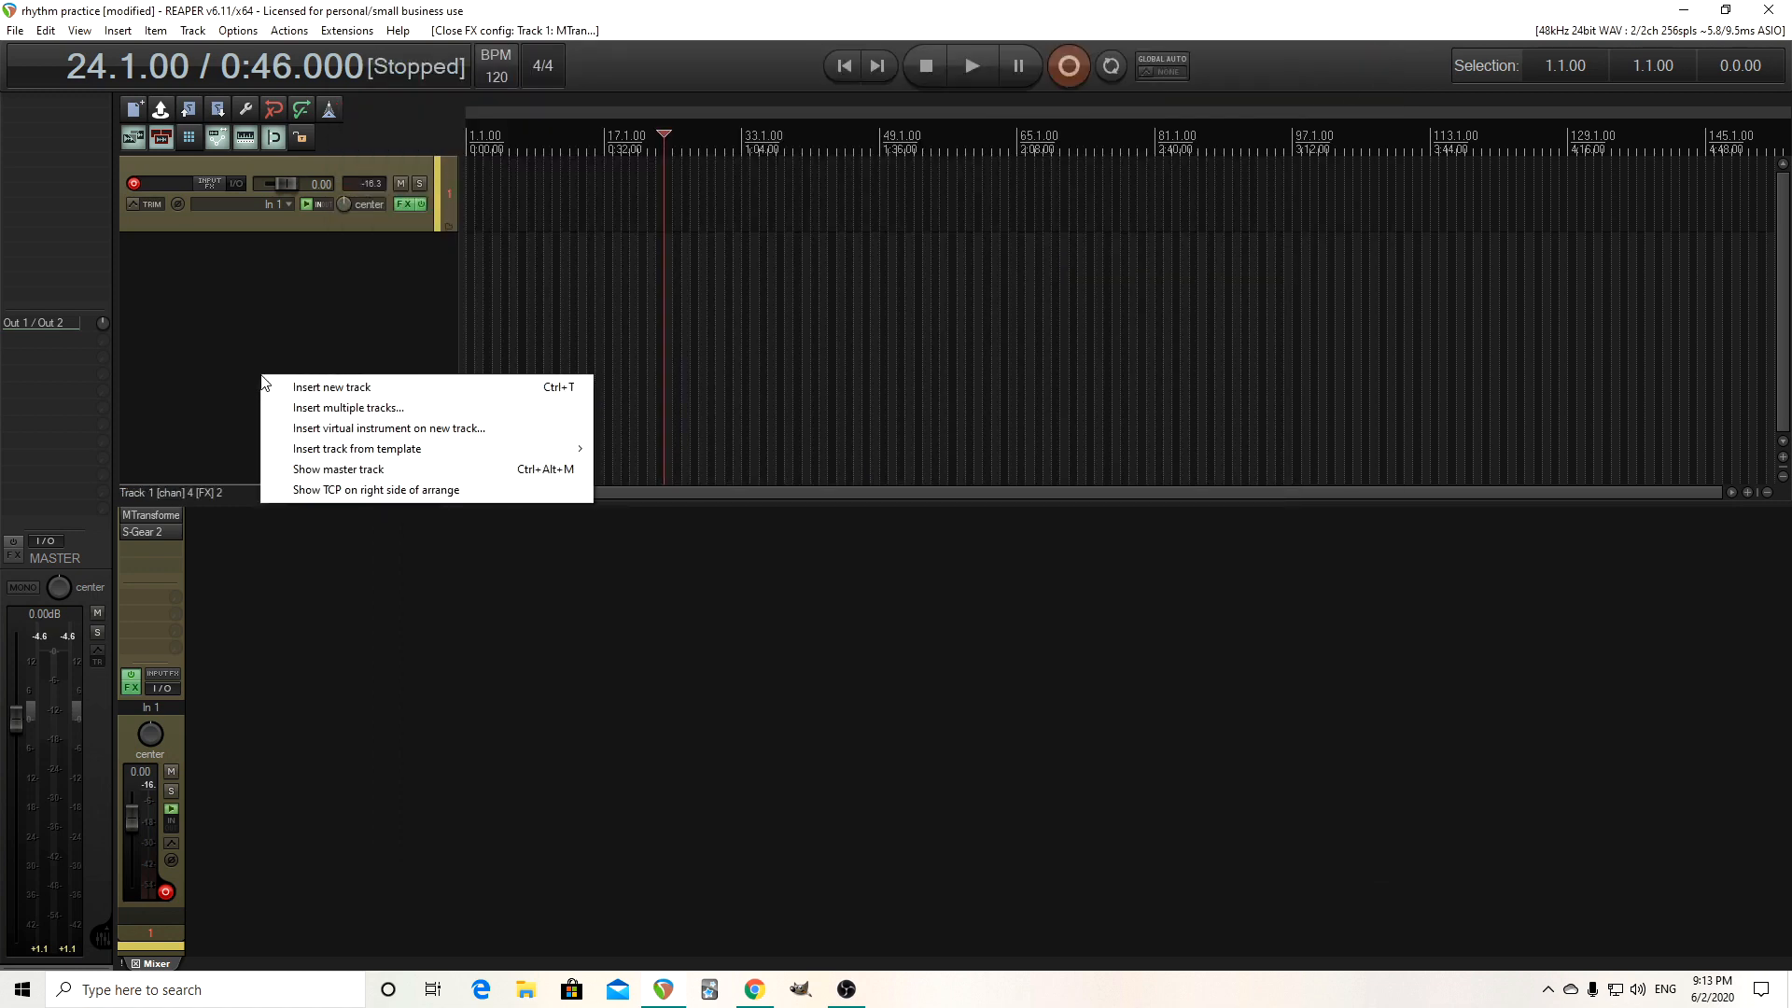
click(295, 388)
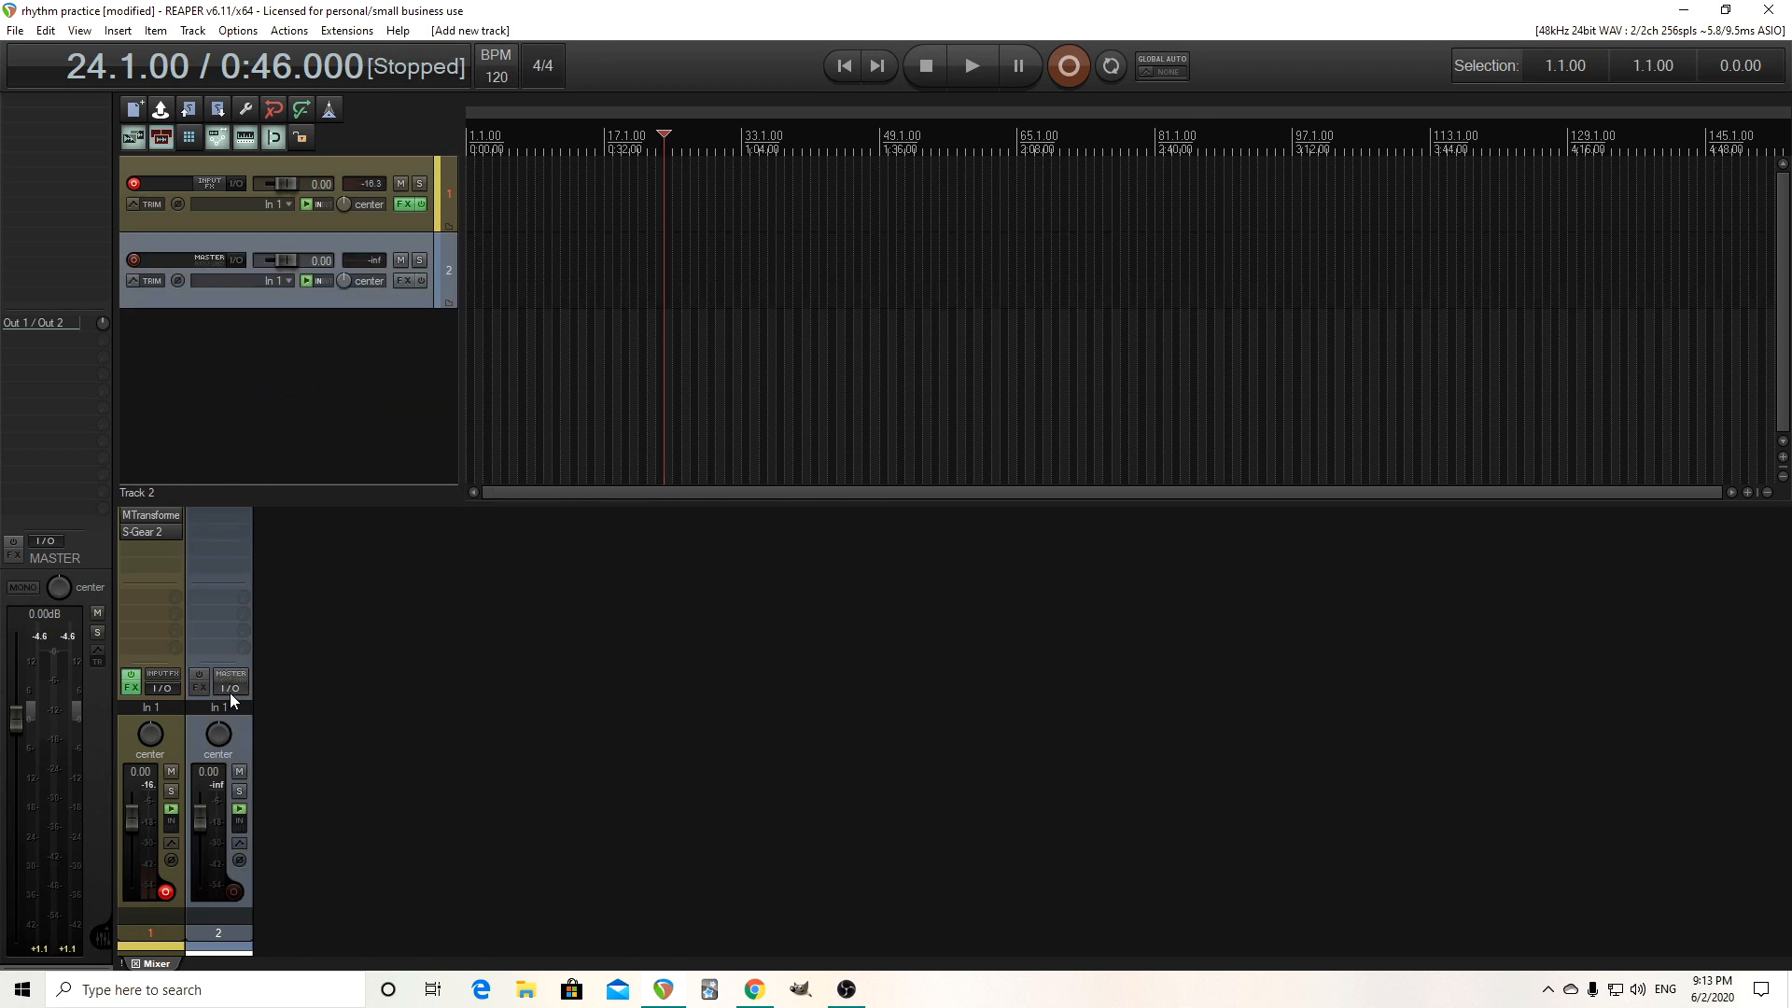
click(267, 283)
mouse_move(322, 347)
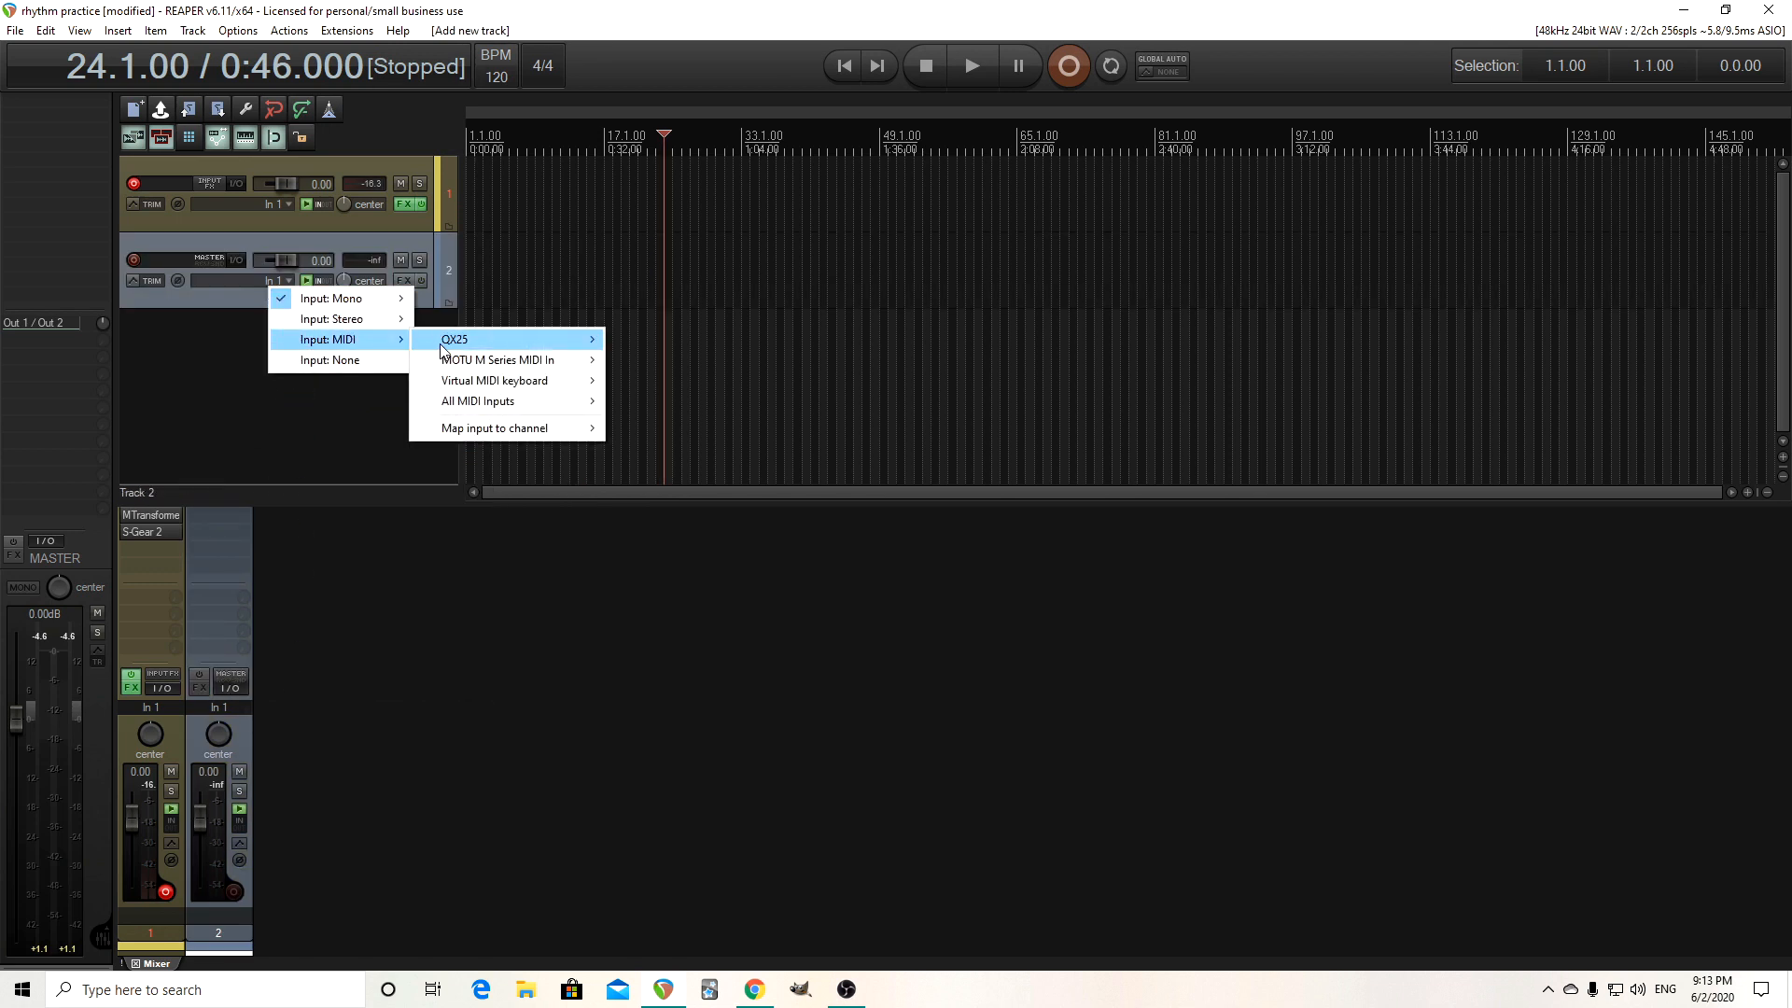
mouse_move(495, 360)
click(658, 361)
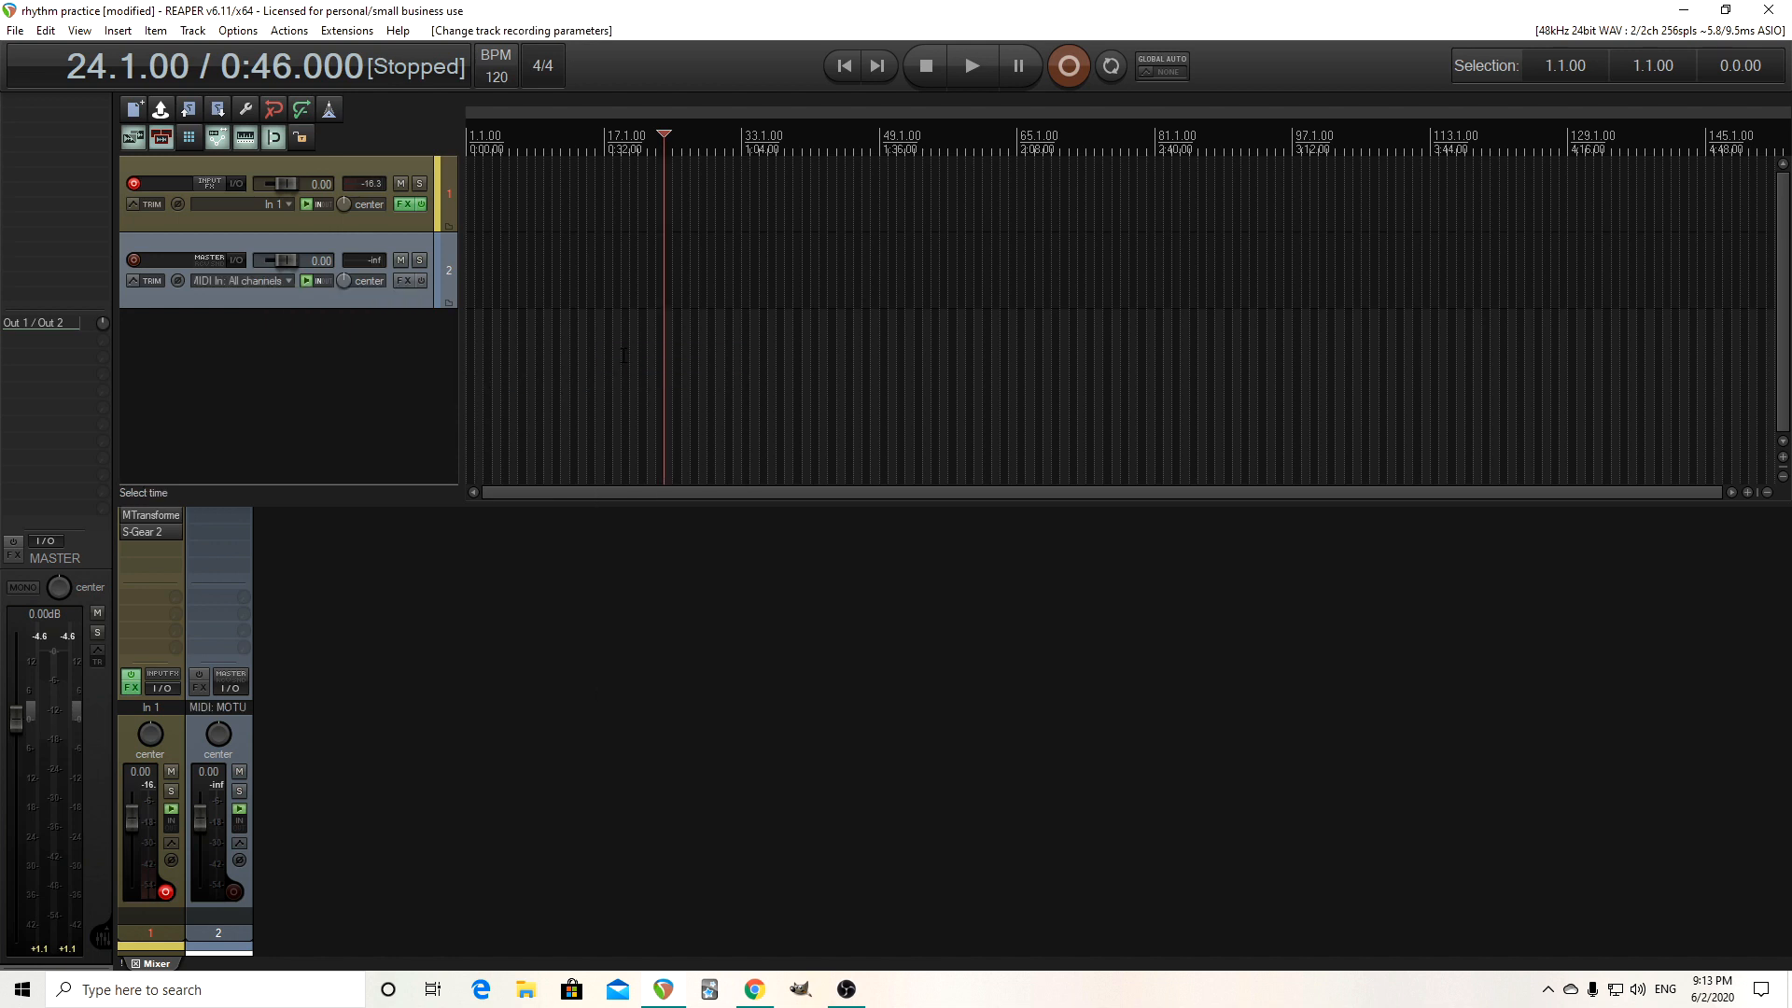
click(133, 263)
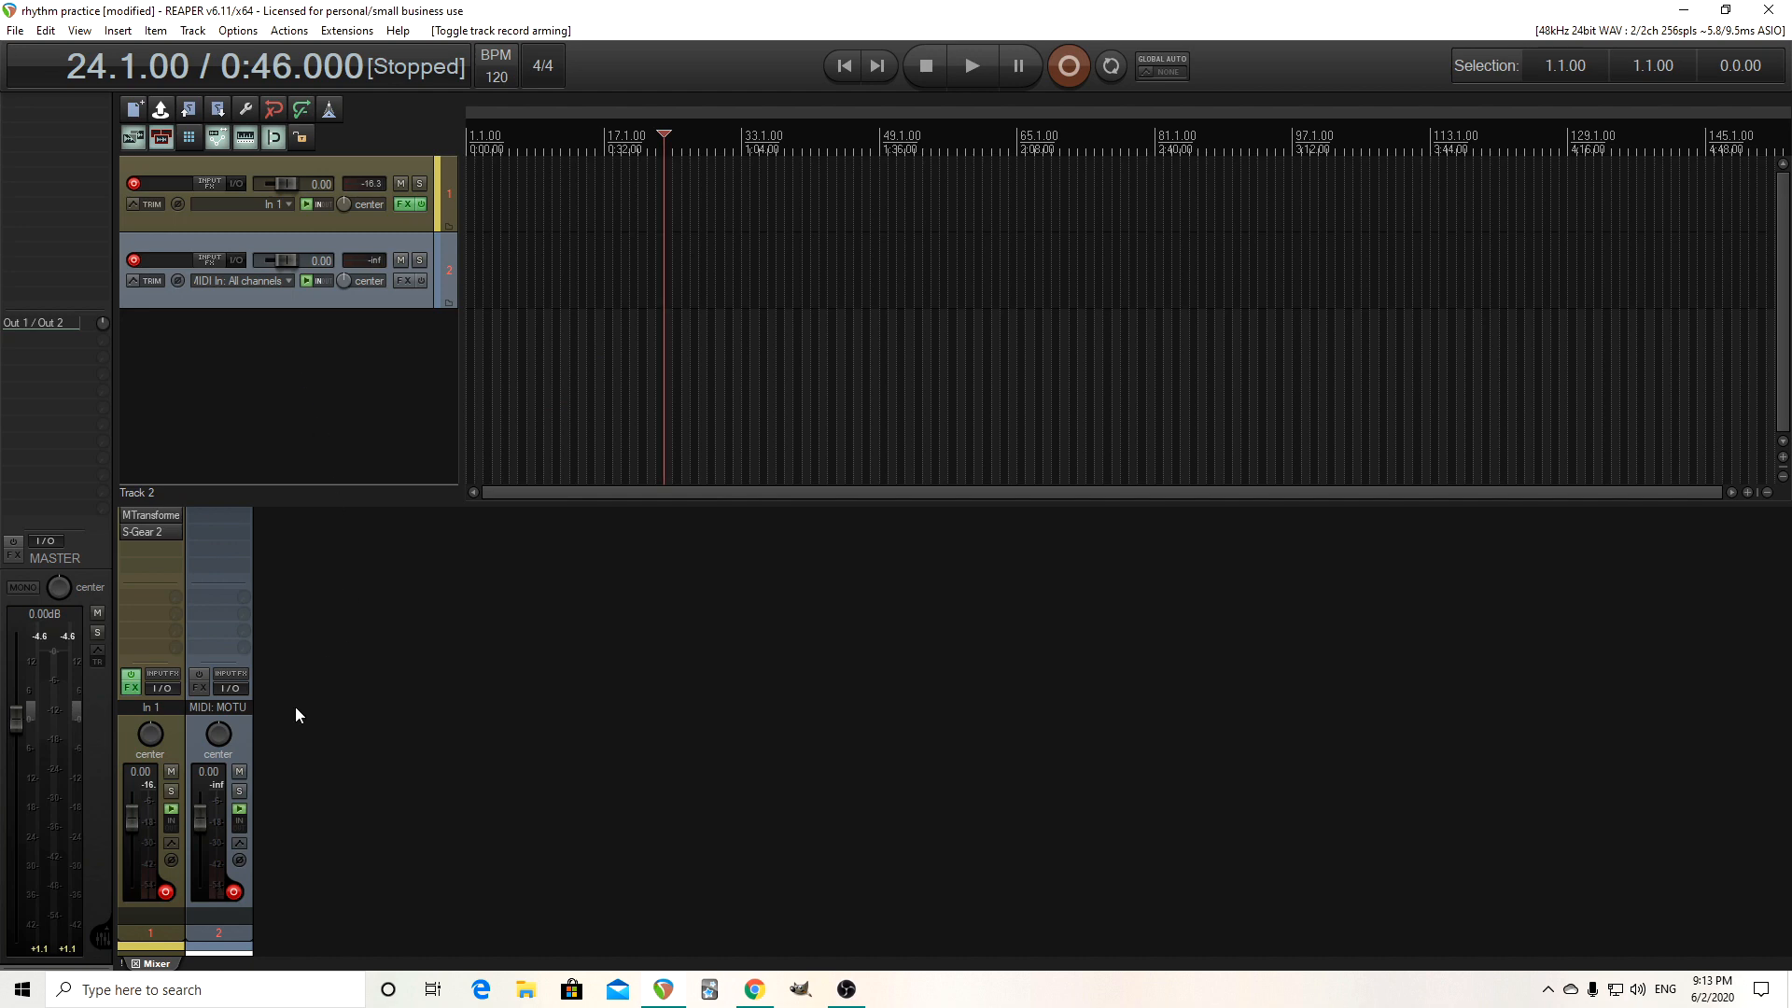
Route track 2 to MTransformer on track 1 with a MIDI-only send, setting the send's audio source to None.
click(160, 518)
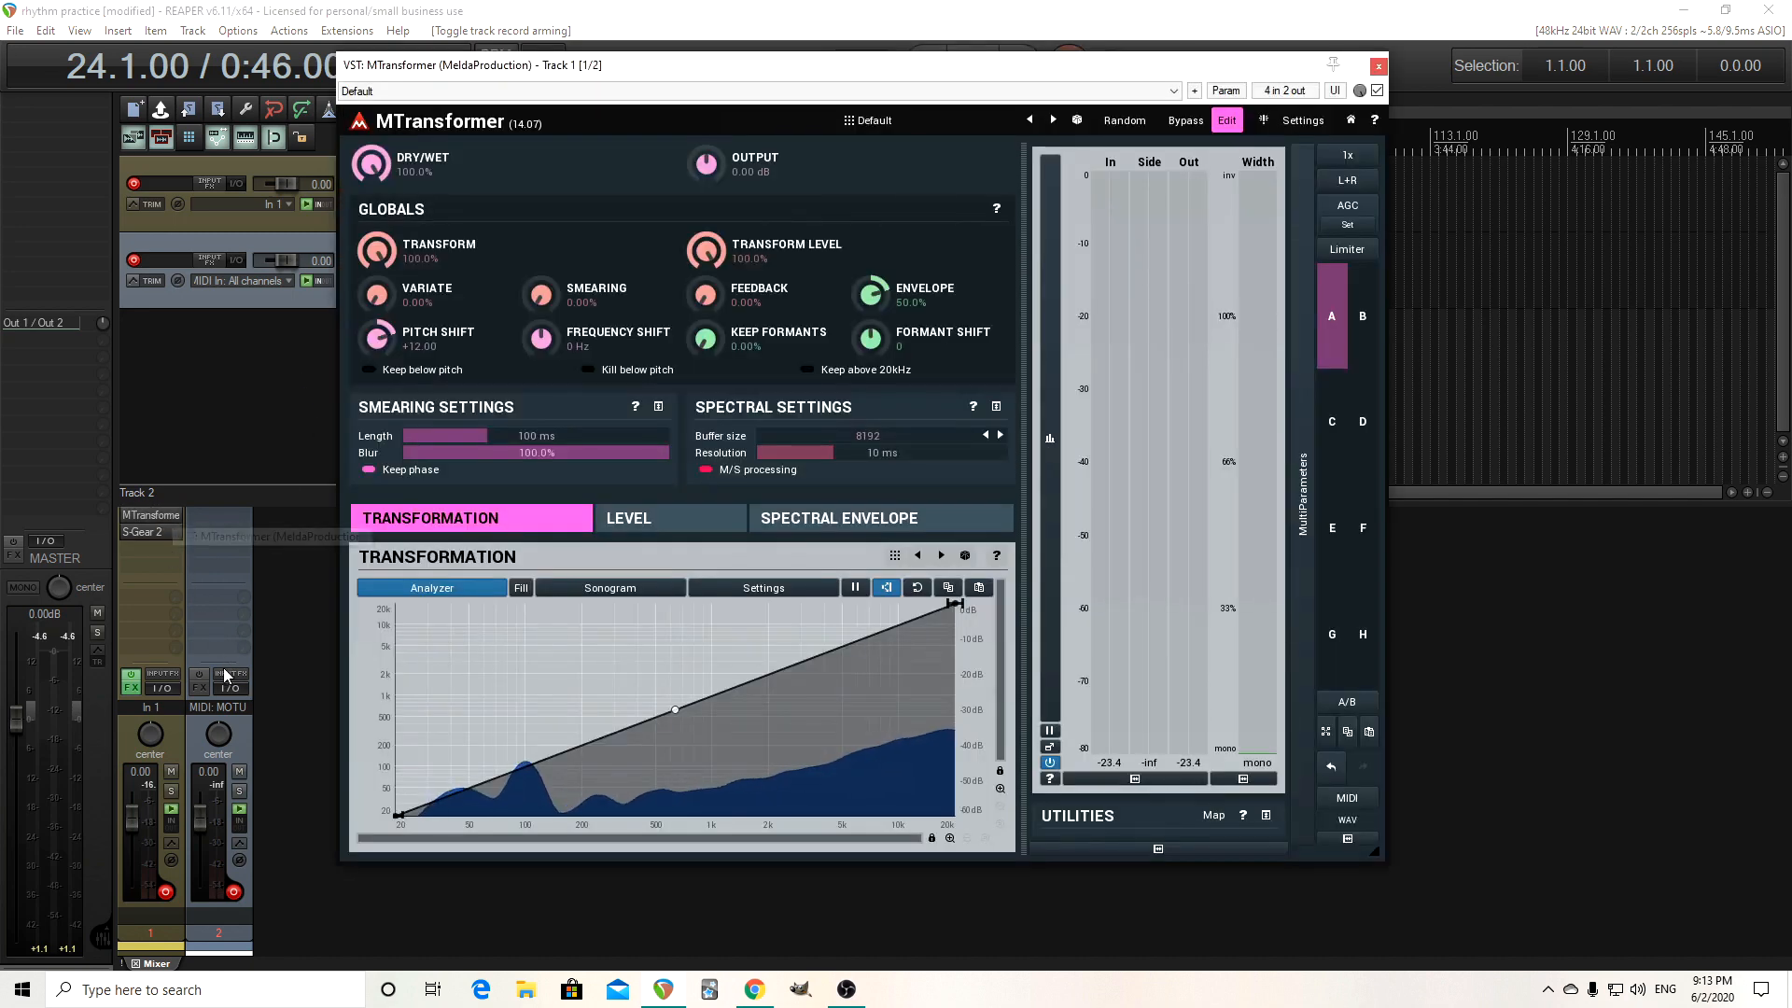
drag(239, 688, 565, 623)
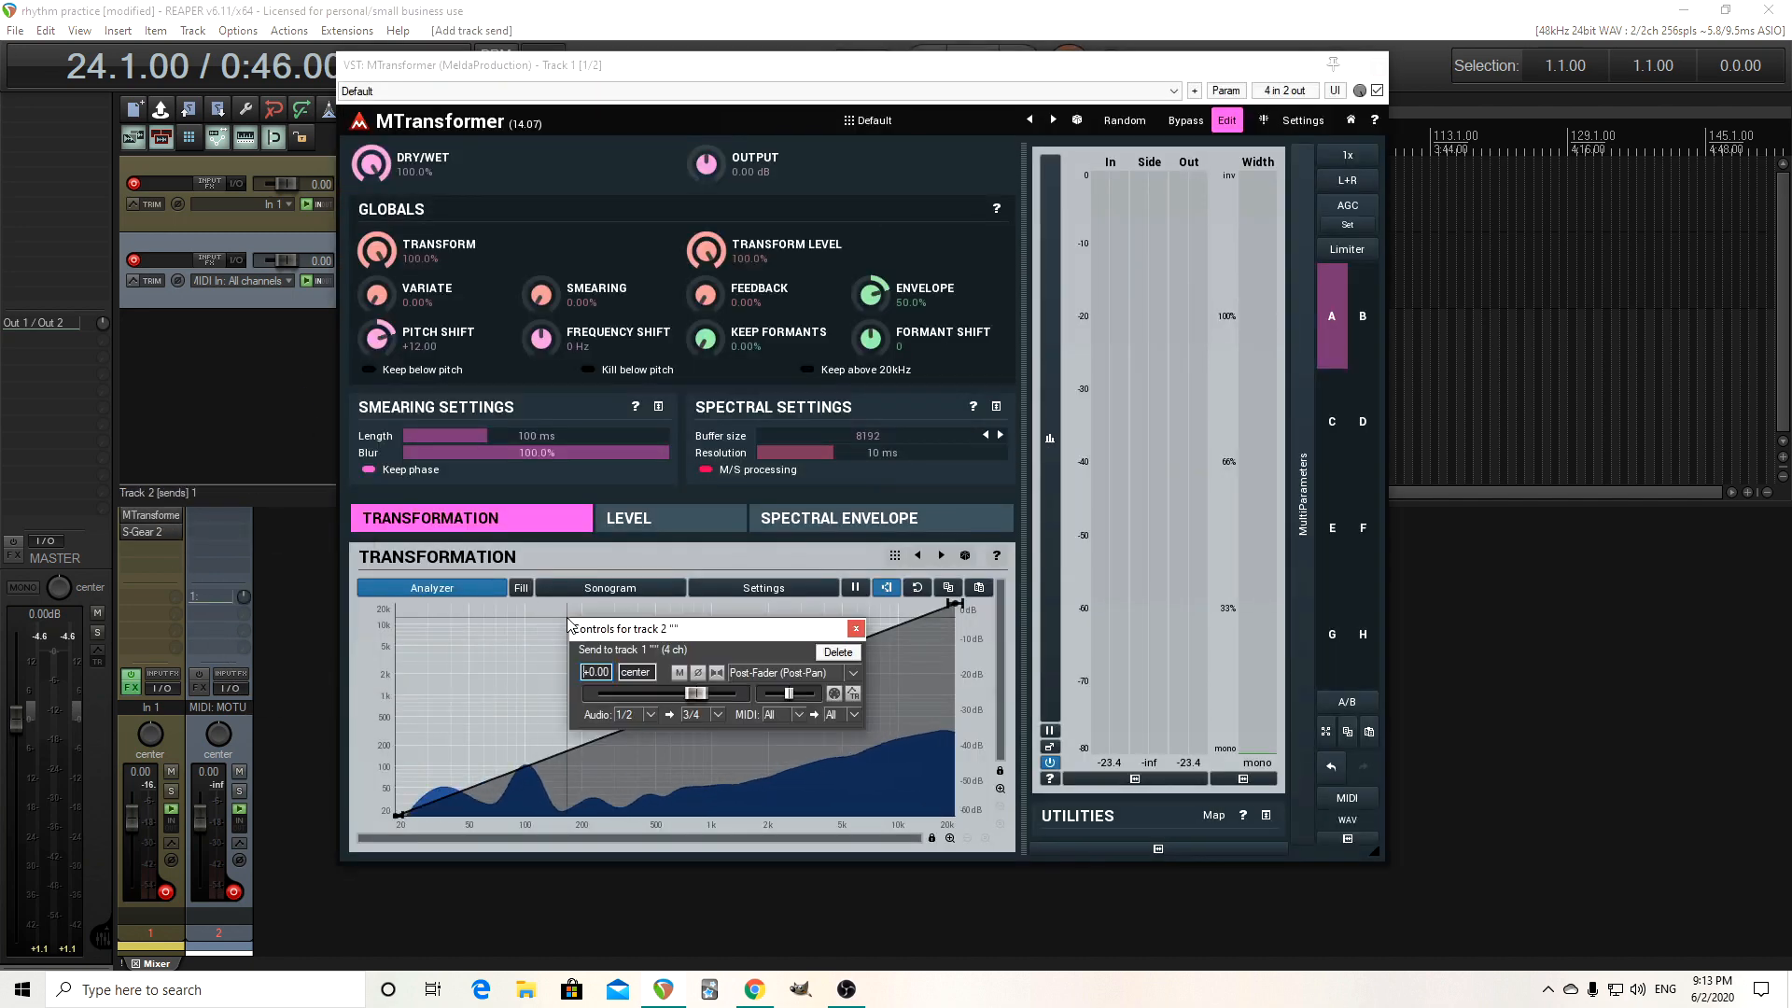
click(634, 714)
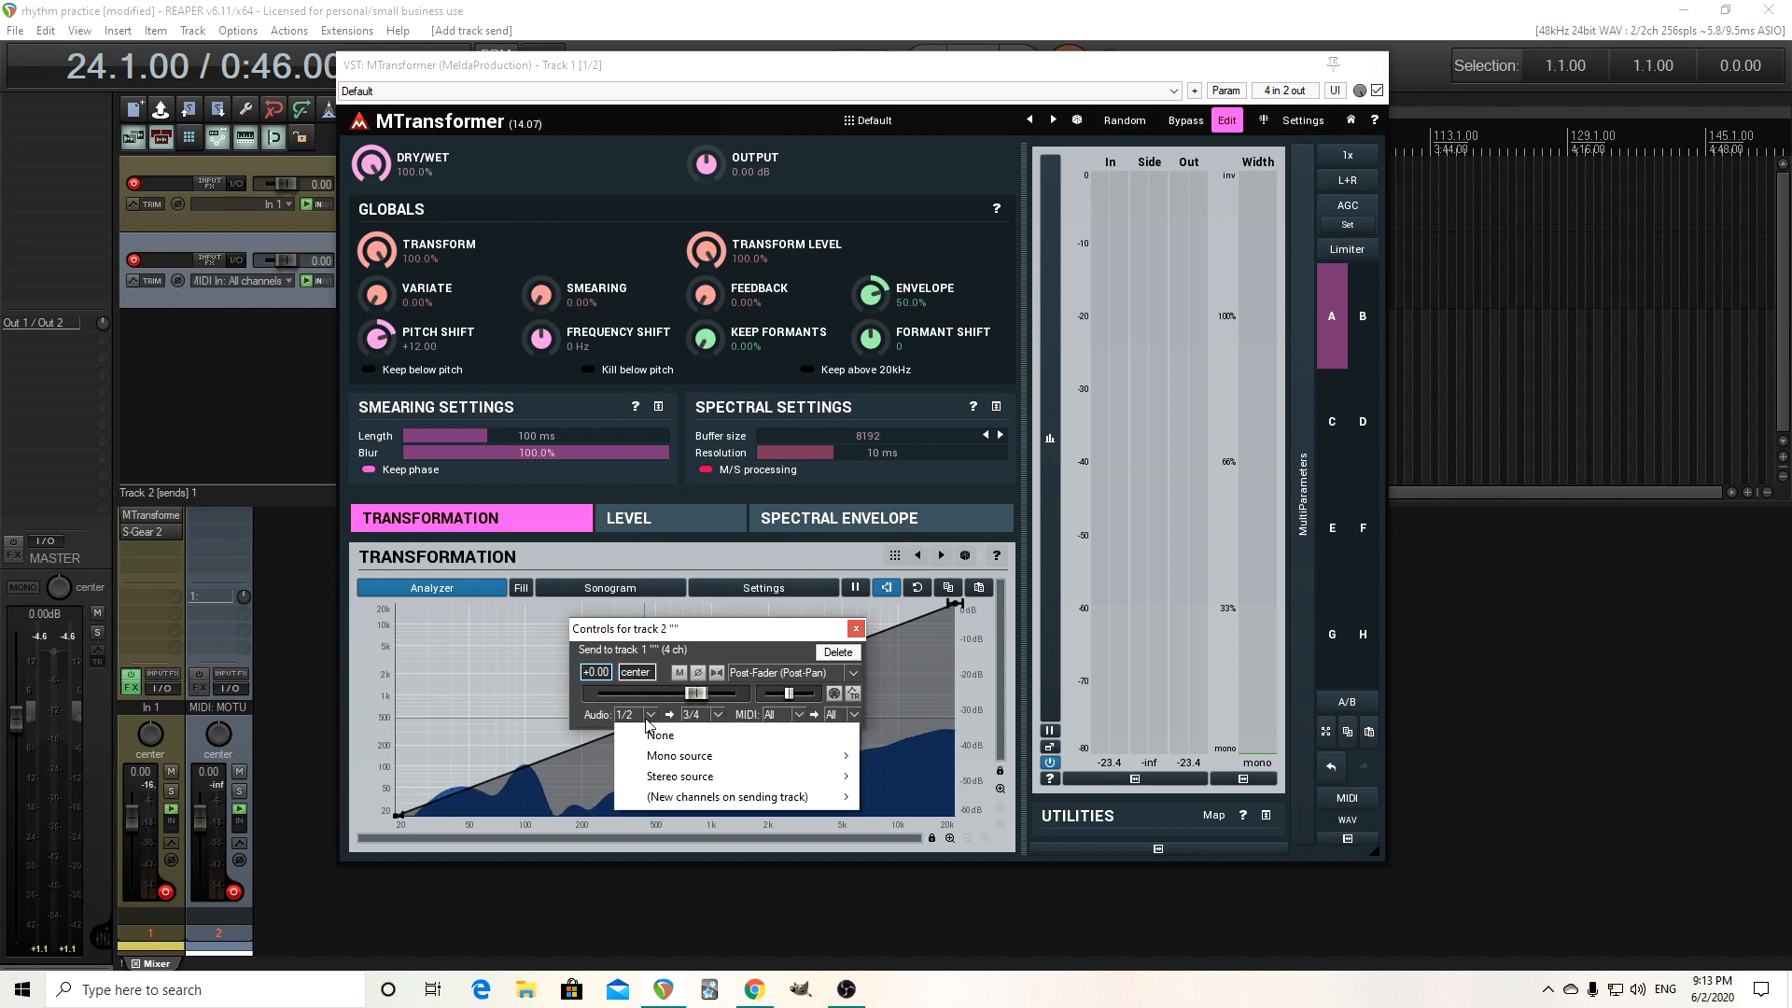
click(653, 734)
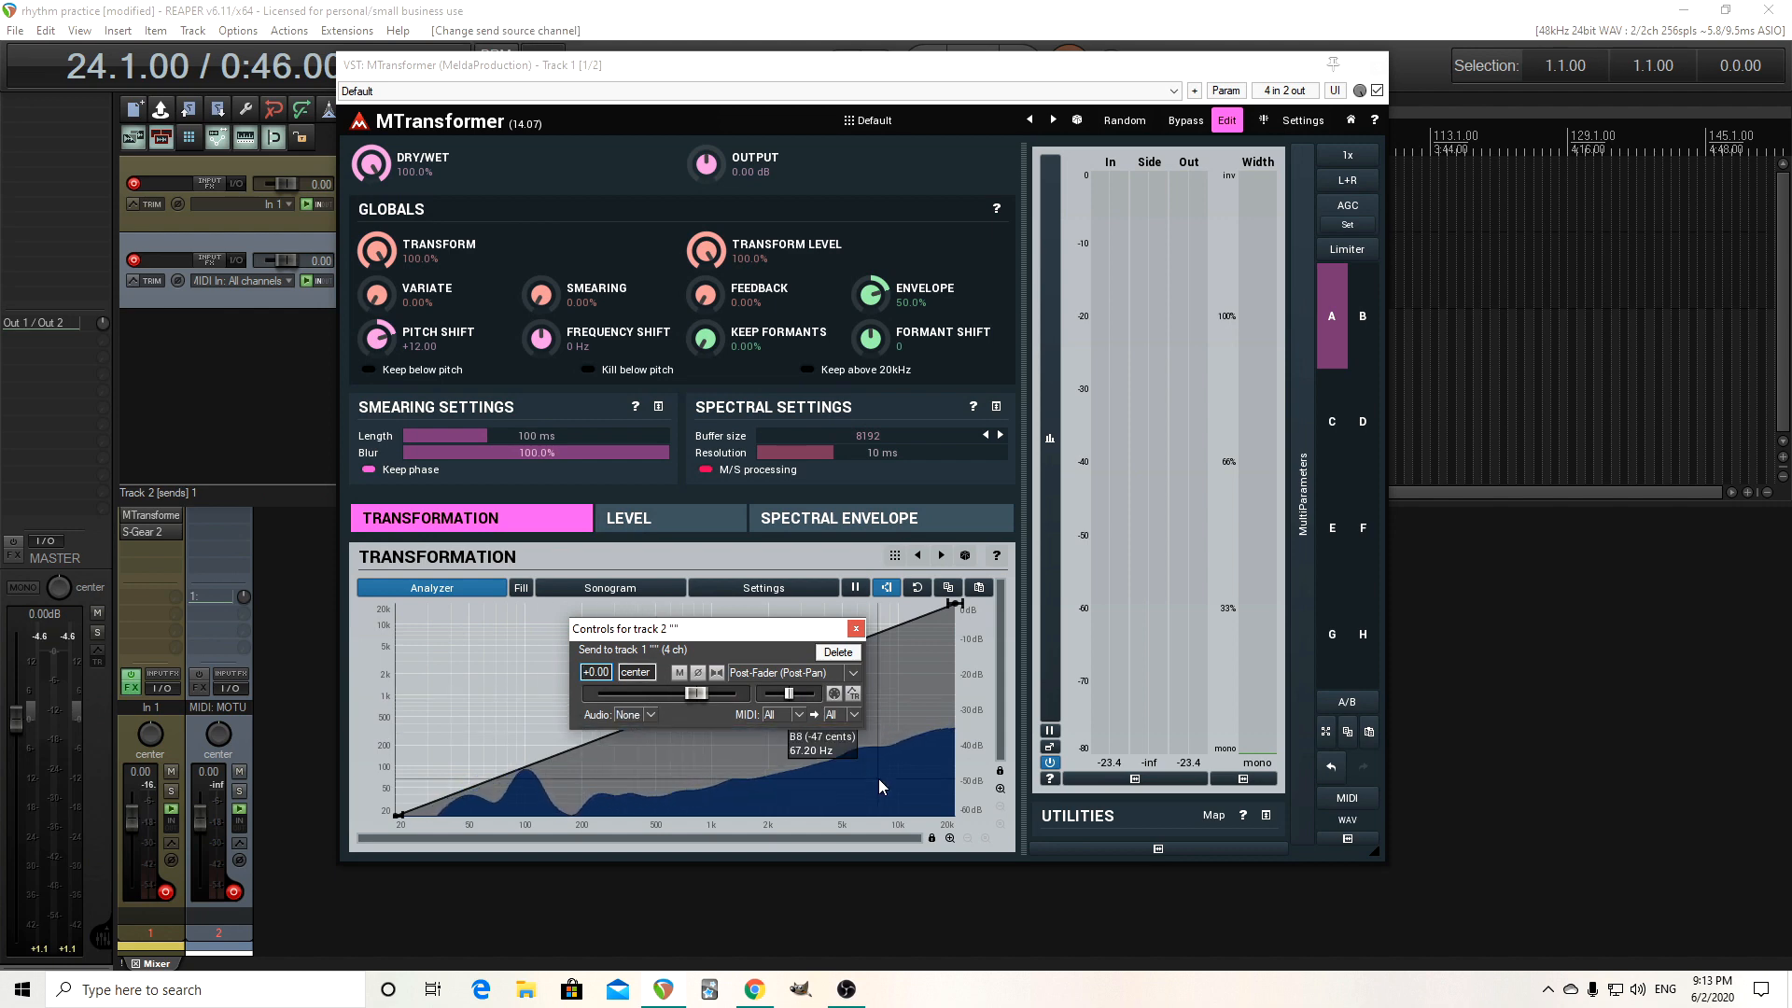
click(856, 628)
Learn User 027 Ctrl 6 on channel 1 as the Dry/Wet controller, enabling the mapping with a maximum value of 90.8%.
click(1347, 799)
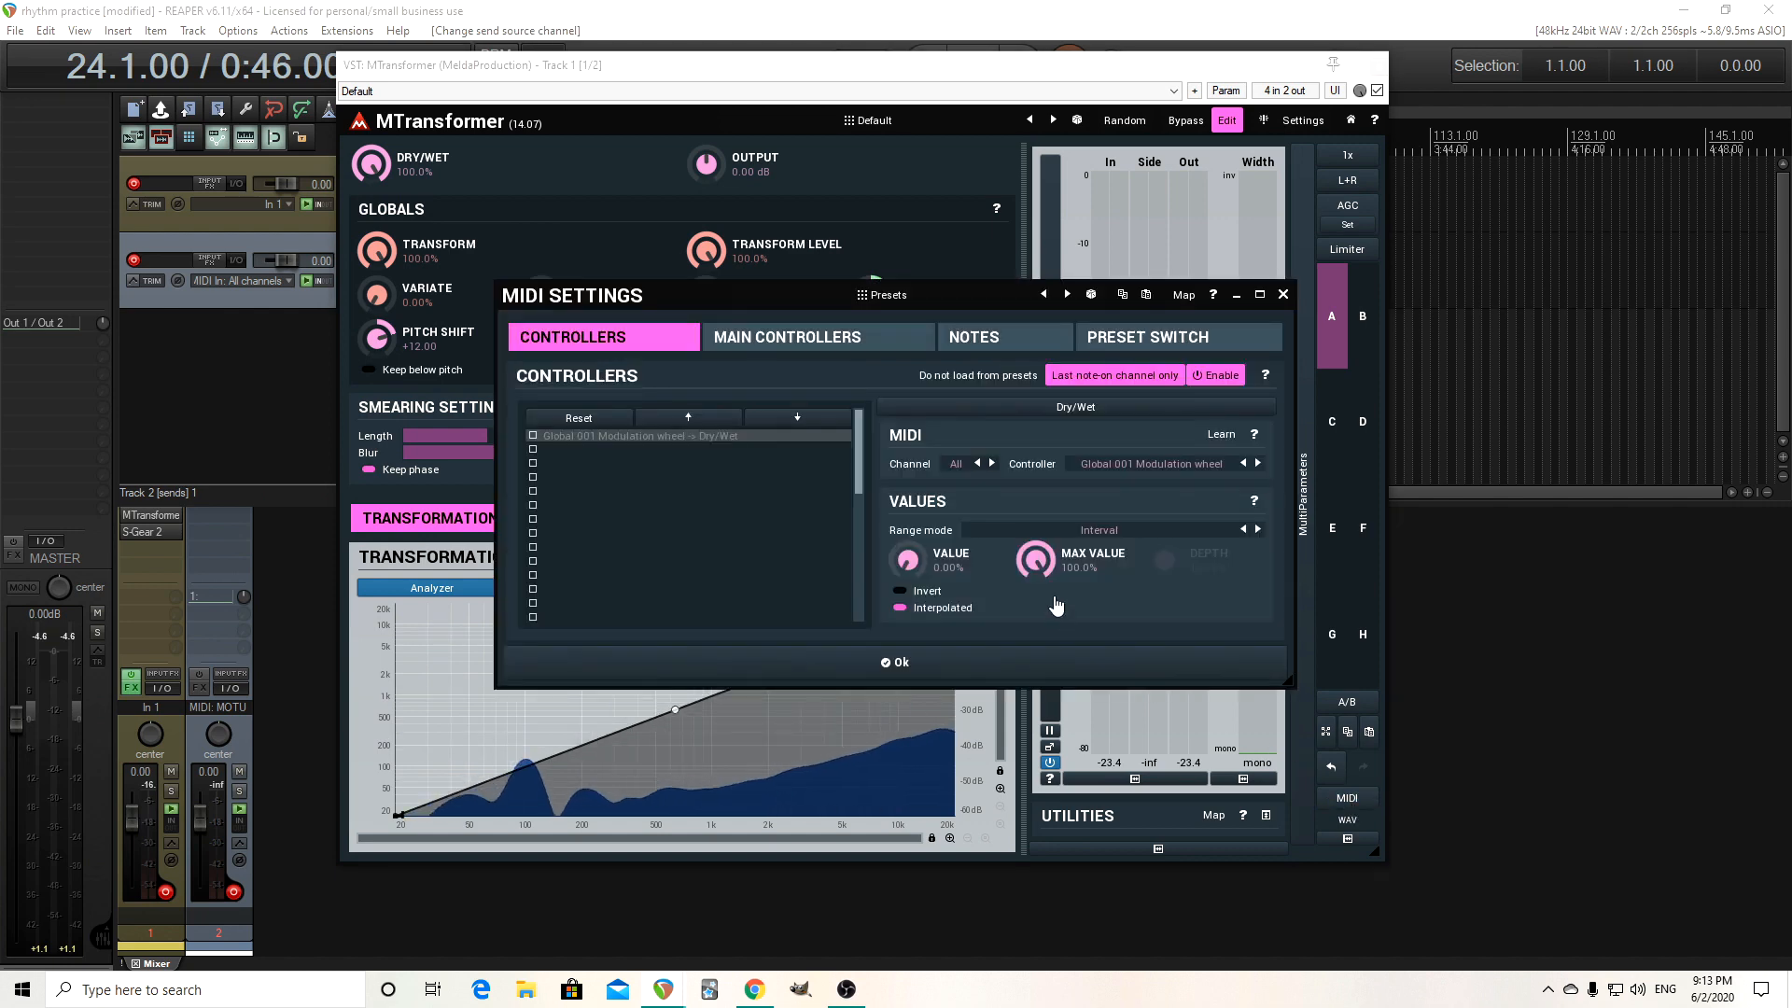
click(1220, 439)
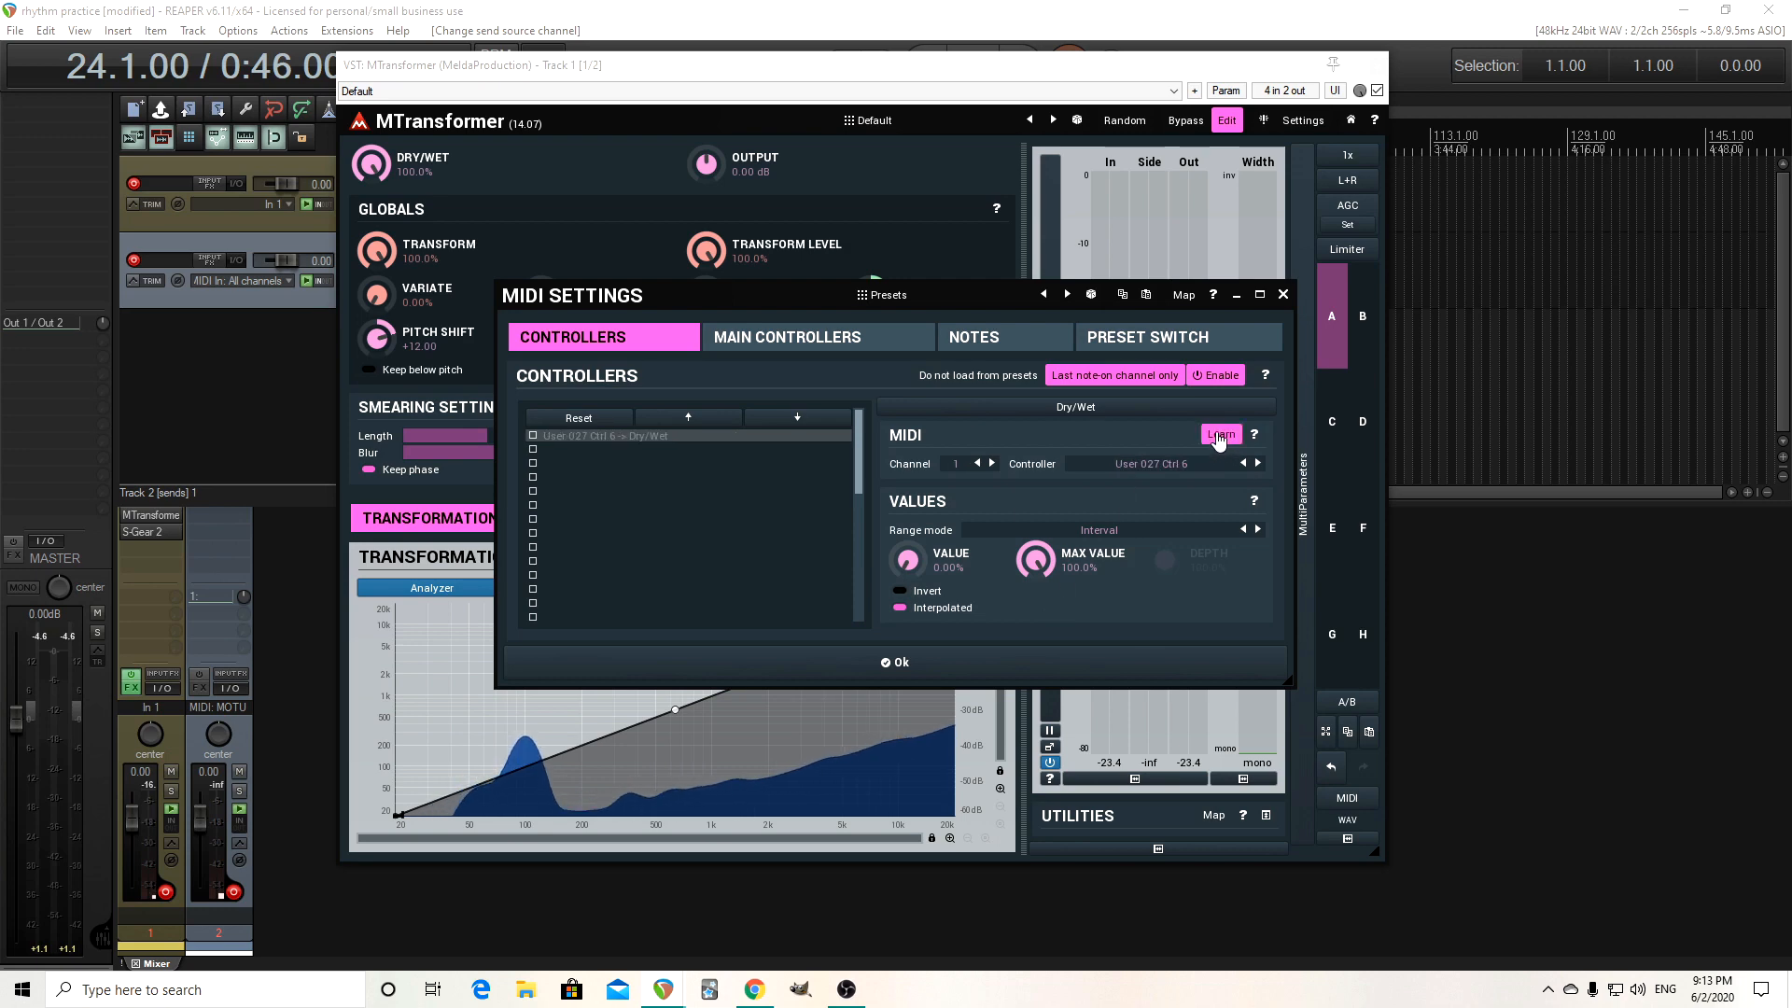
click(1218, 436)
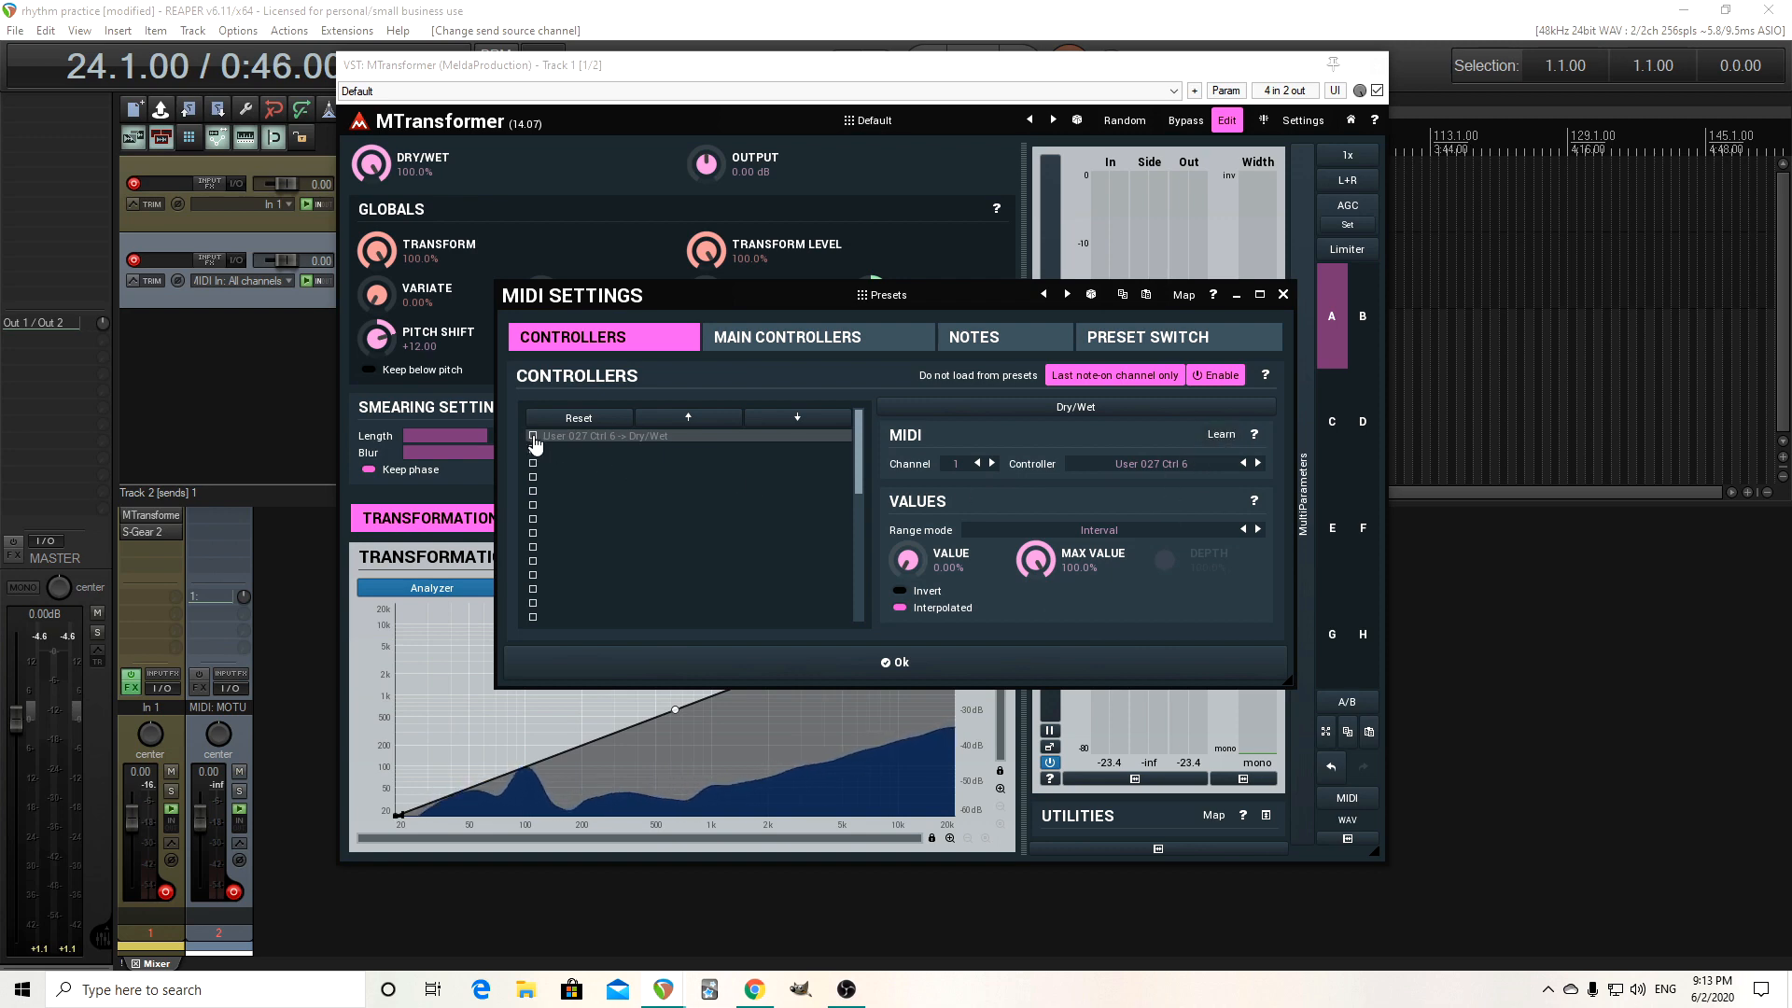
click(533, 436)
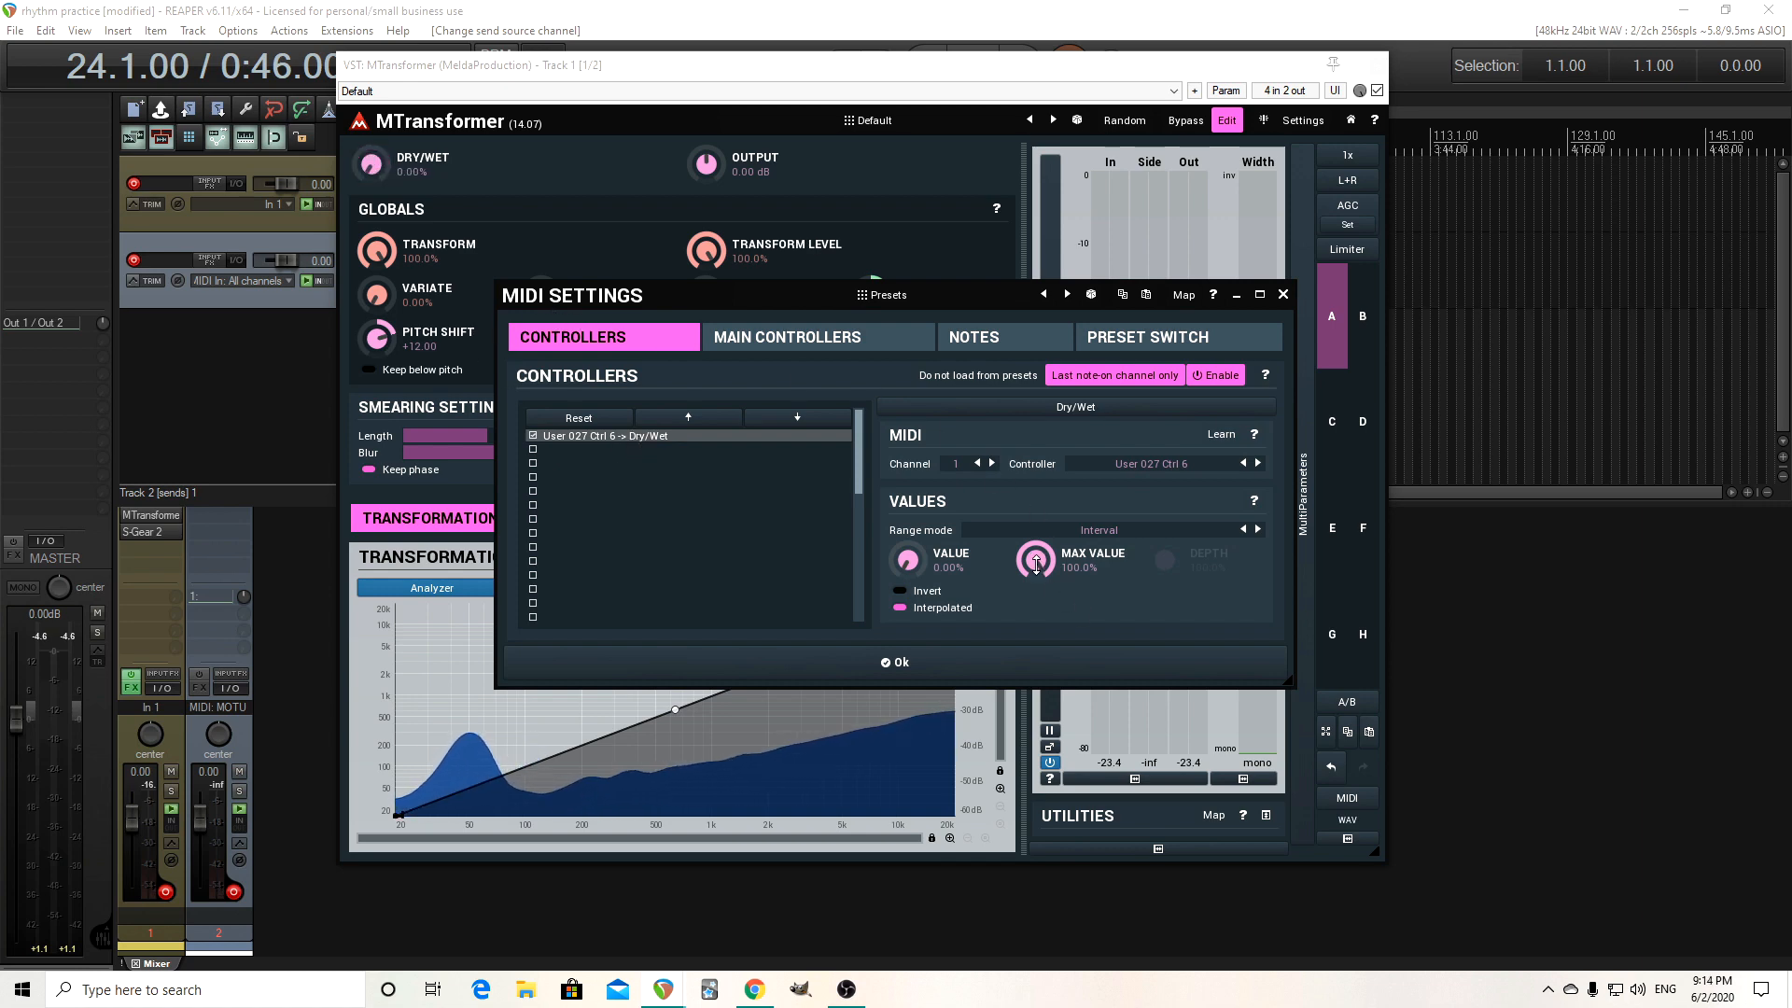
drag(1037, 563, 1036, 570)
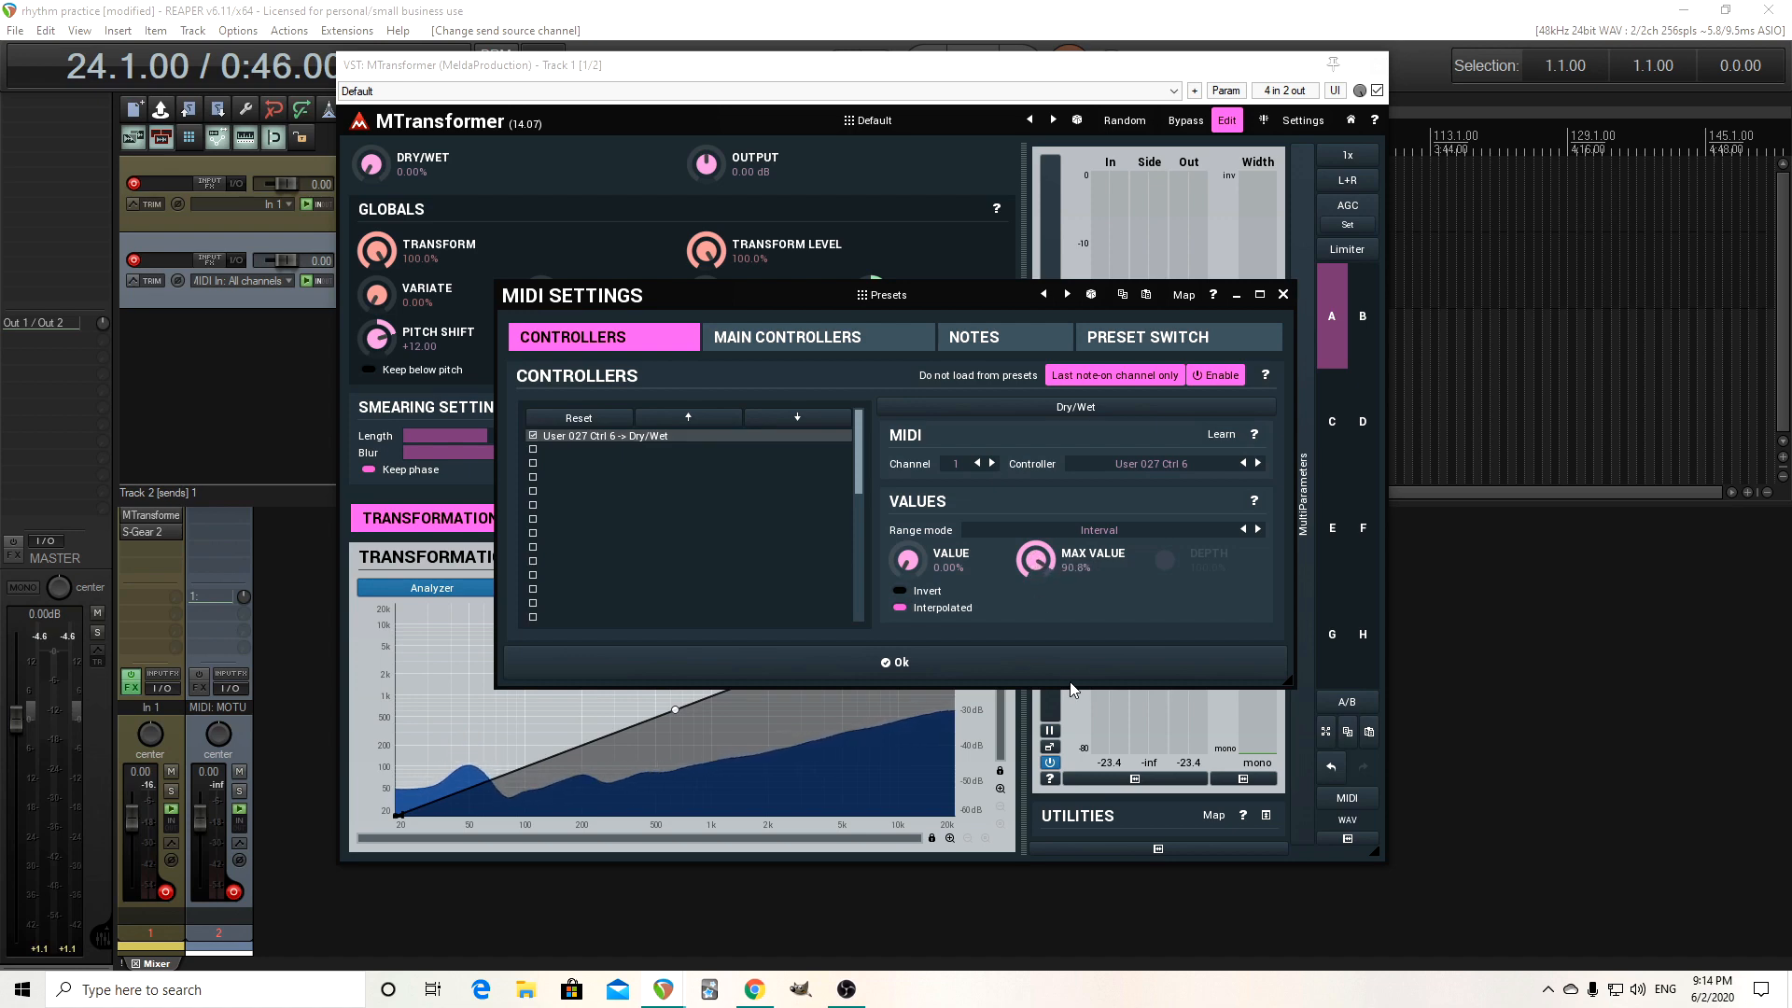
click(1040, 661)
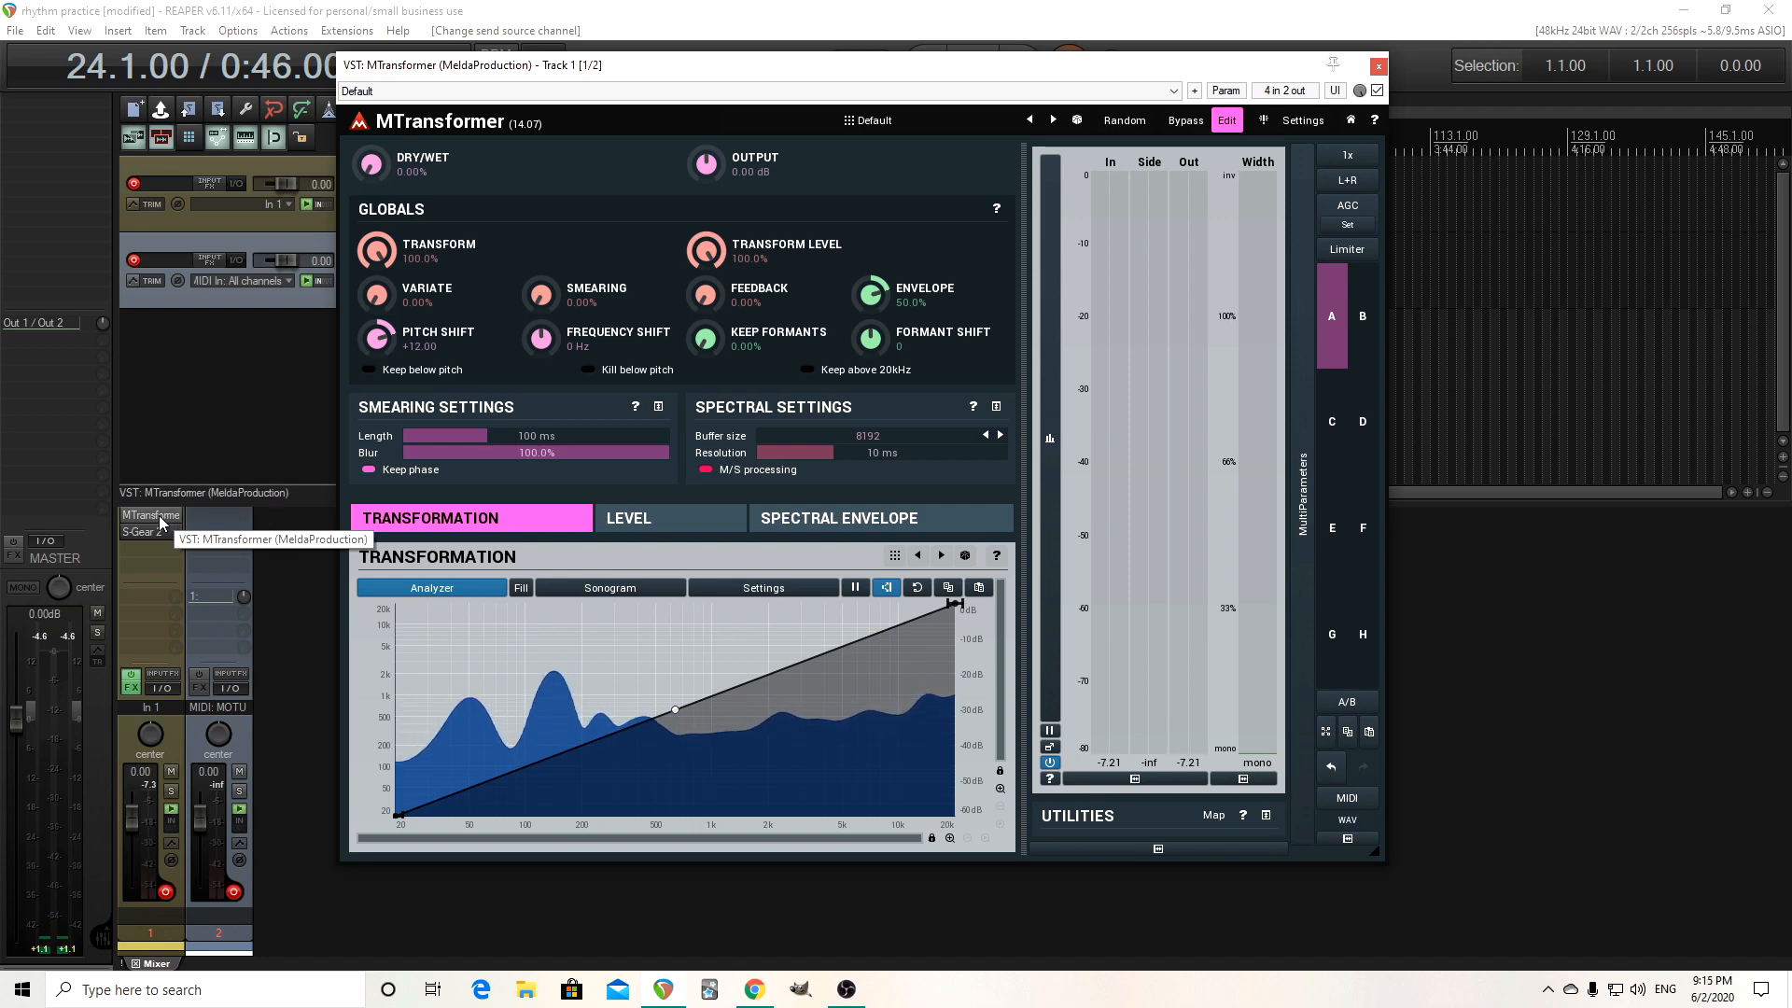
Compare MTransformer placed after S-Gear 2 with its position ahead of S-Gear 2 in track 1's FX chain.
drag(162, 524, 149, 547)
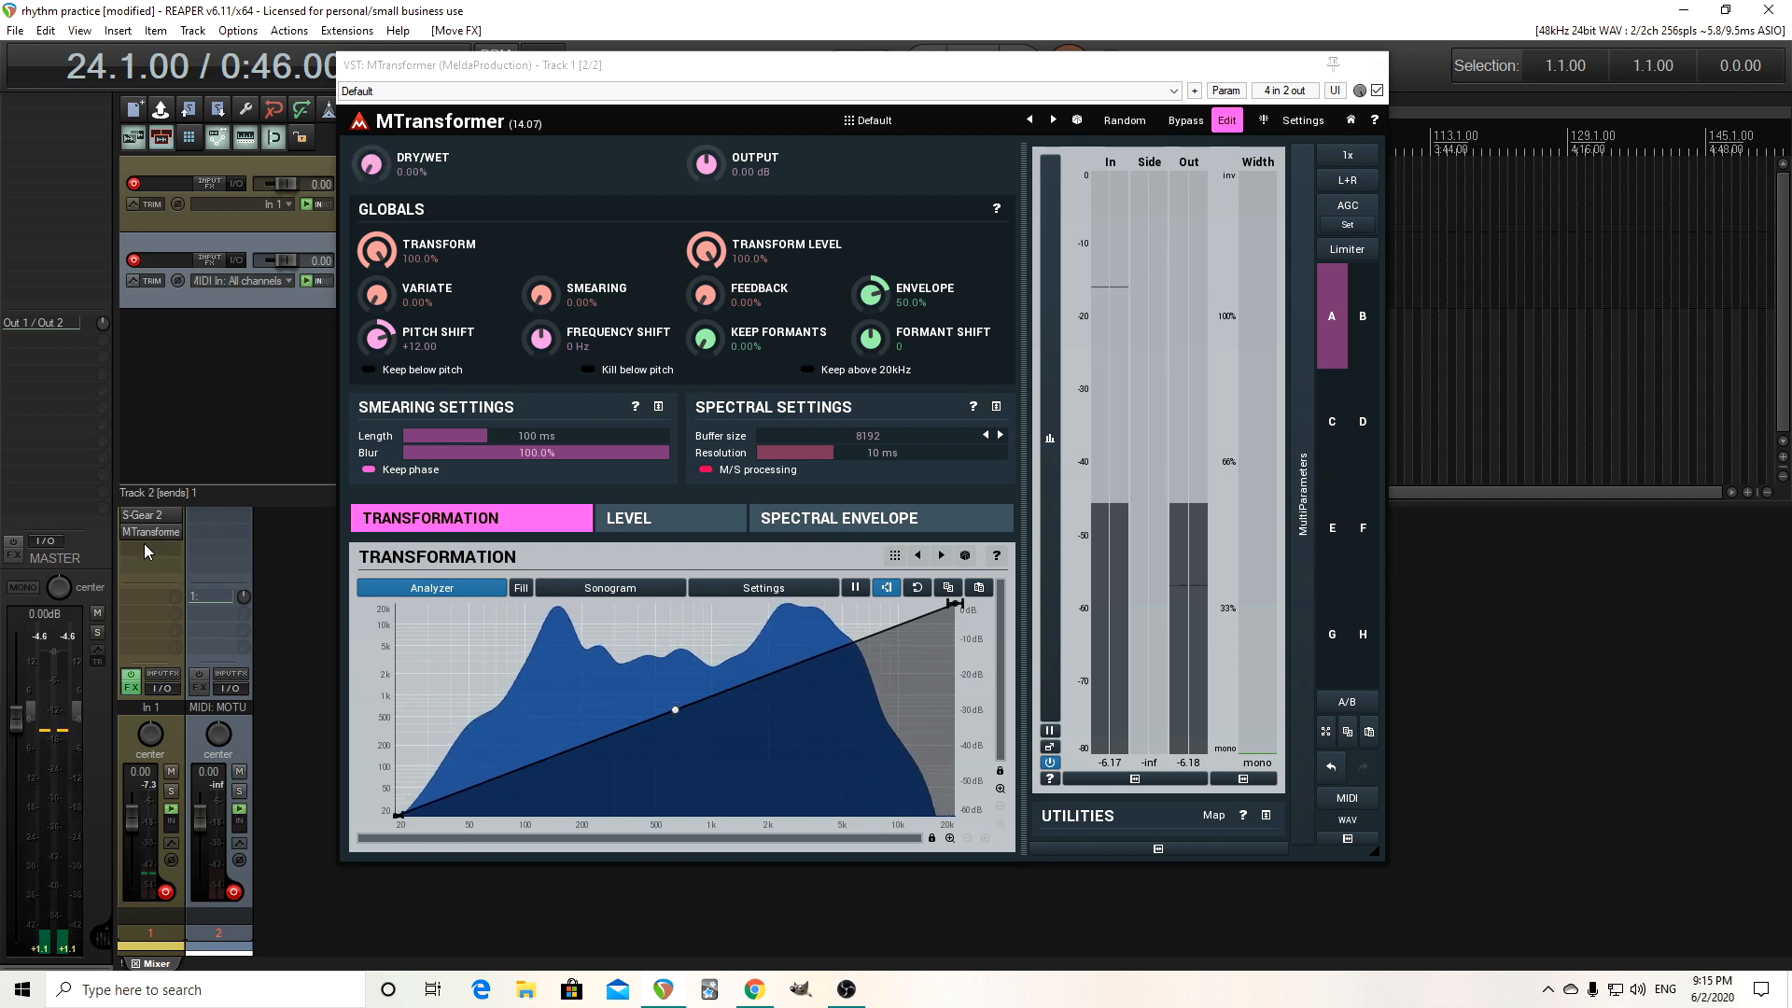
drag(144, 532, 145, 519)
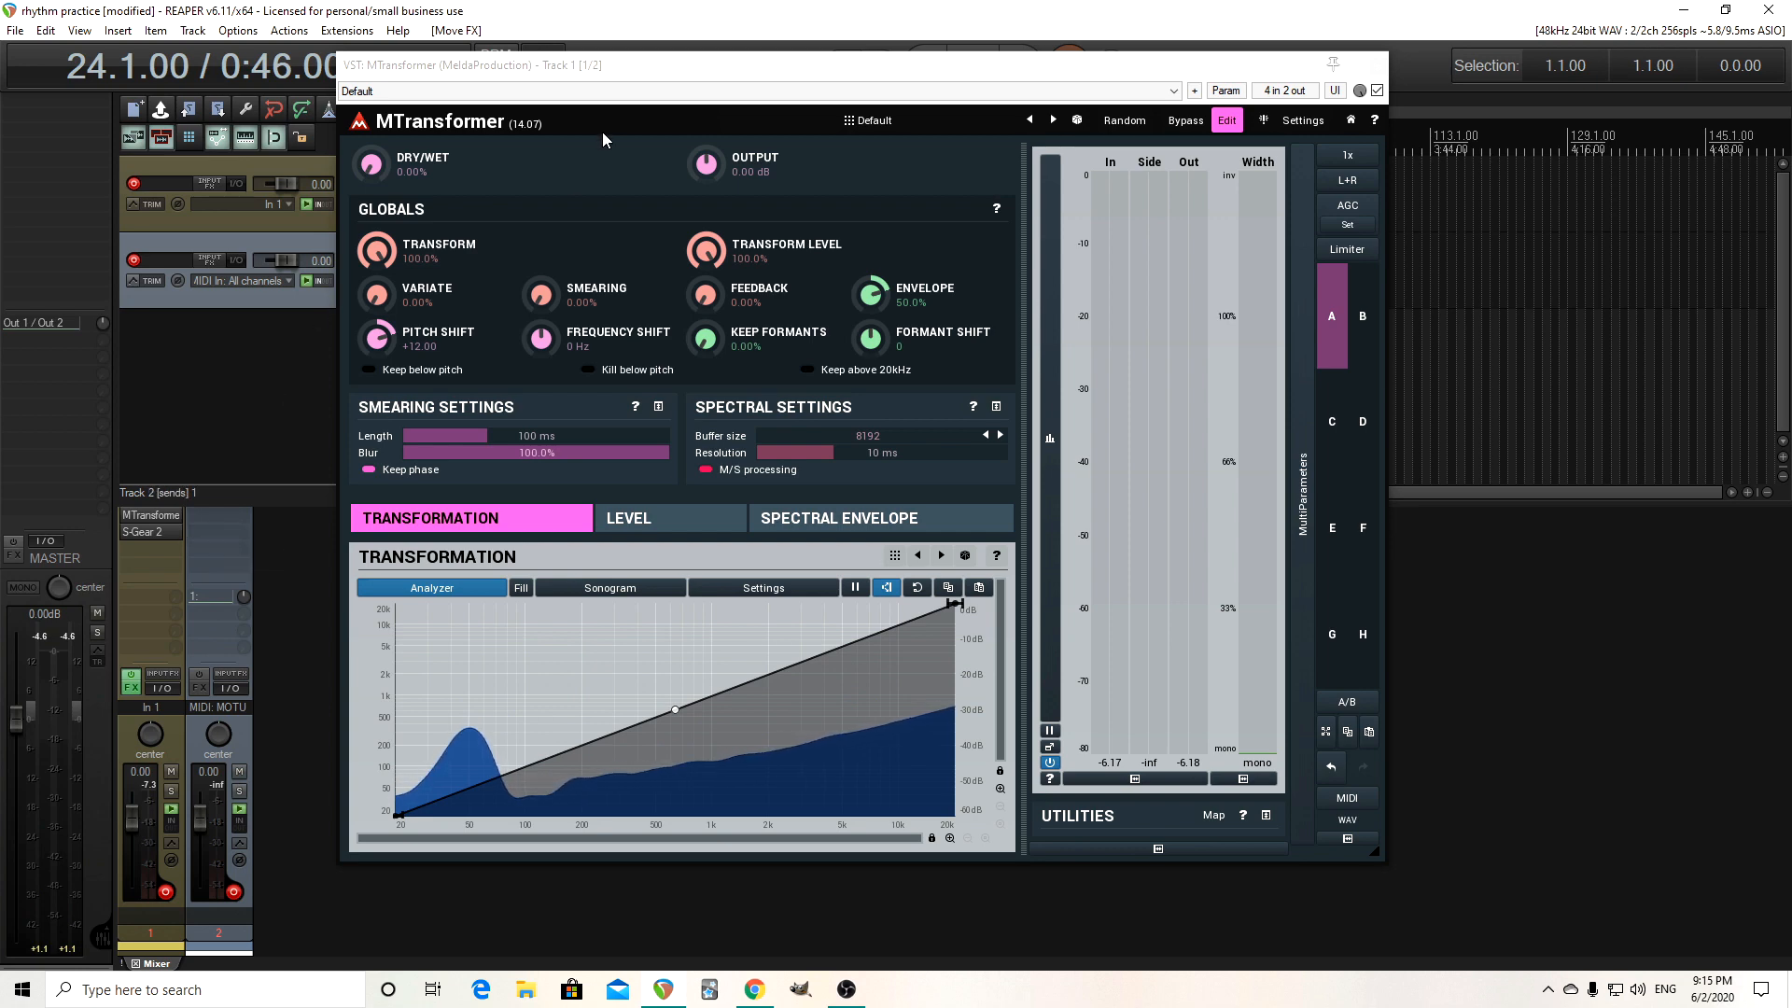
drag(619, 78, 800, 165)
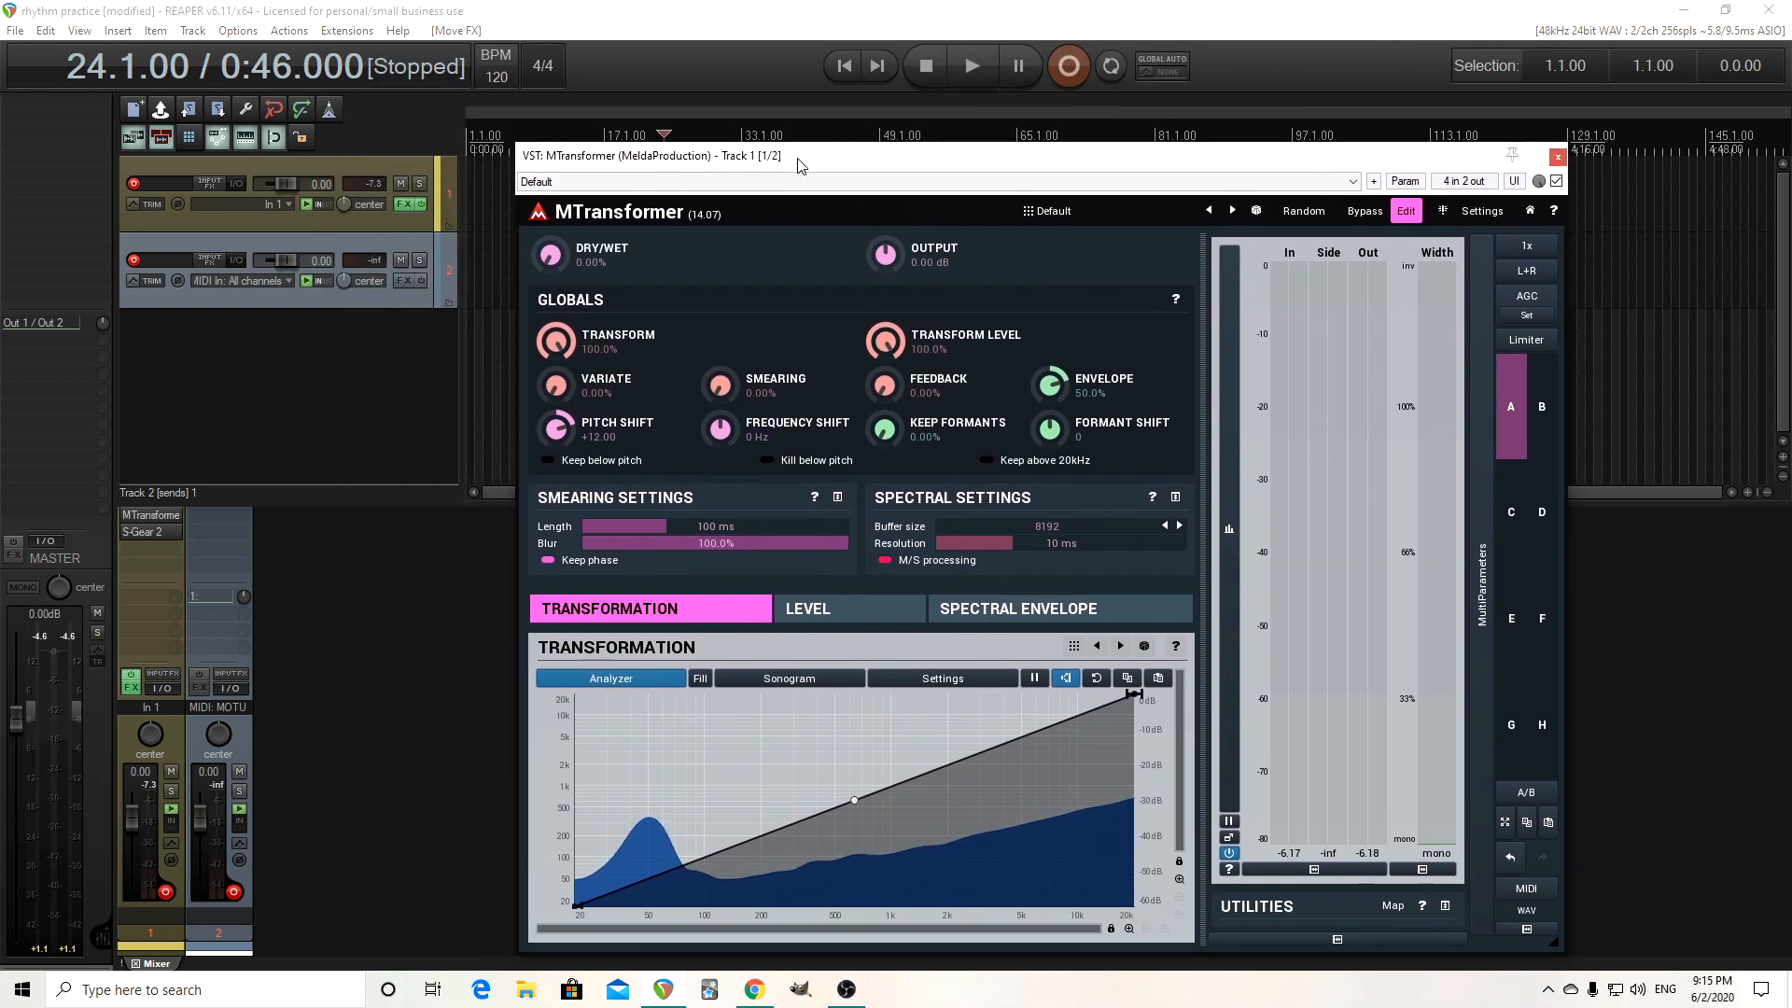